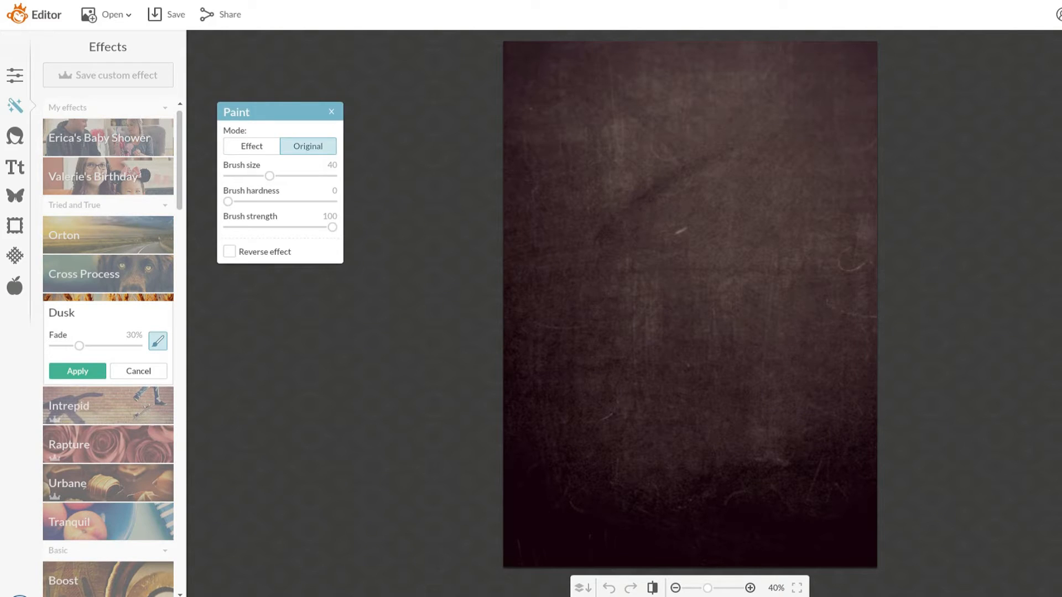
Step: Try the Intrepid, Rapture and Tranquil effects on the chalkboard background
left_click(138, 371)
left_click(108, 352)
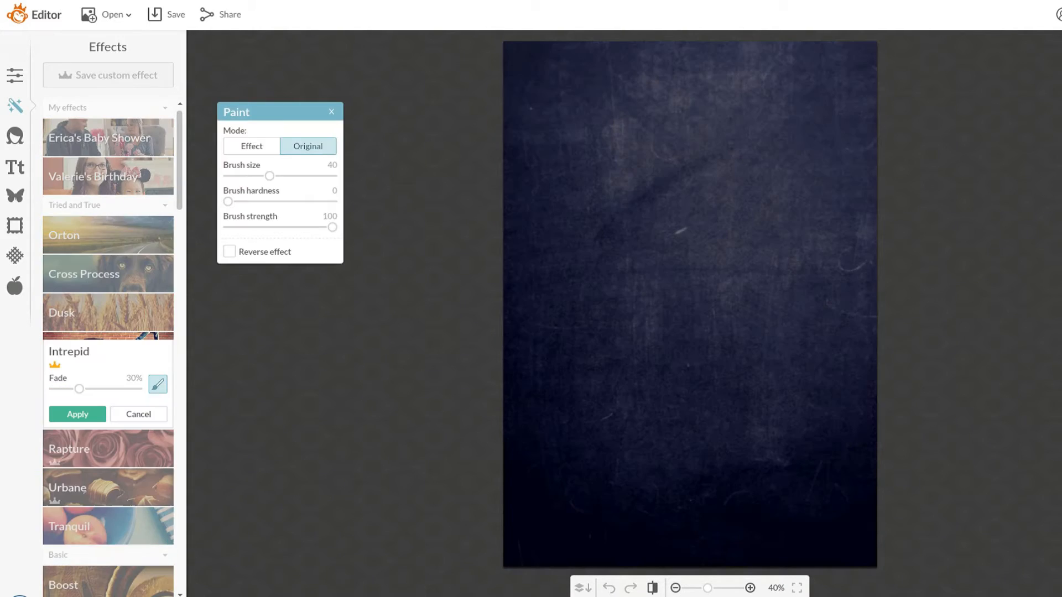
left_click(138, 414)
left_click(107, 390)
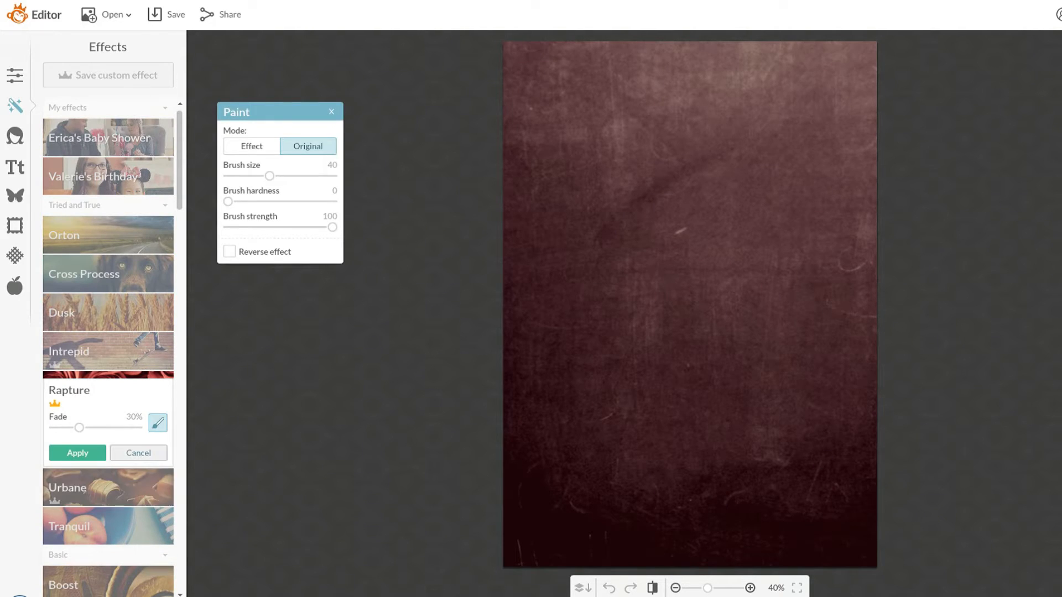
left_click(138, 452)
left_click(107, 467)
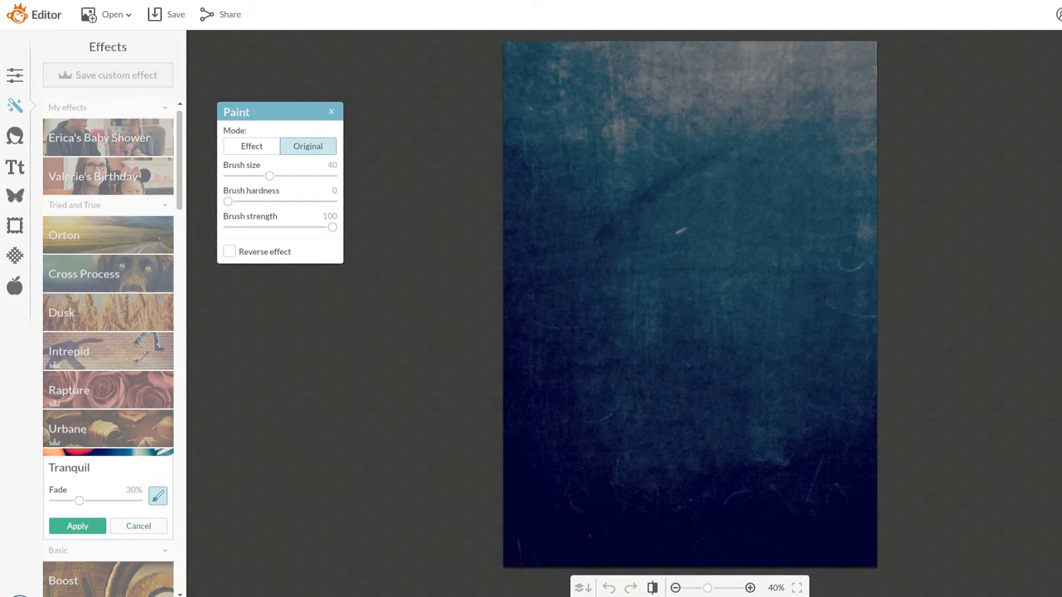
left_click(139, 526)
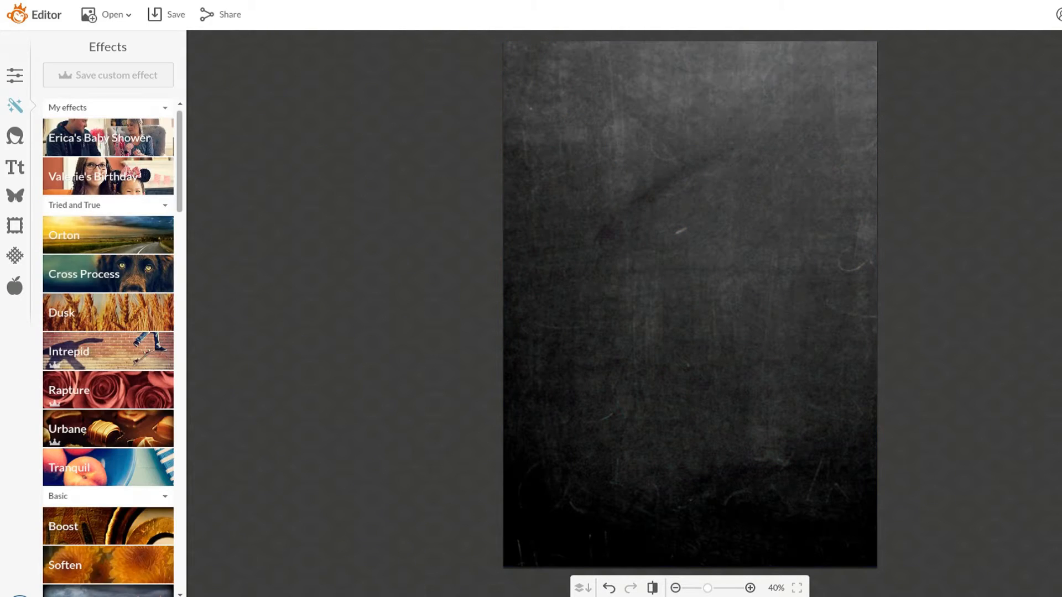
Step: Apply the Boost effect to the chalkboard background at 14% strength
scroll(111, 266, "down", 4)
left_click(108, 324)
left_click_drag(96, 357, 65, 357)
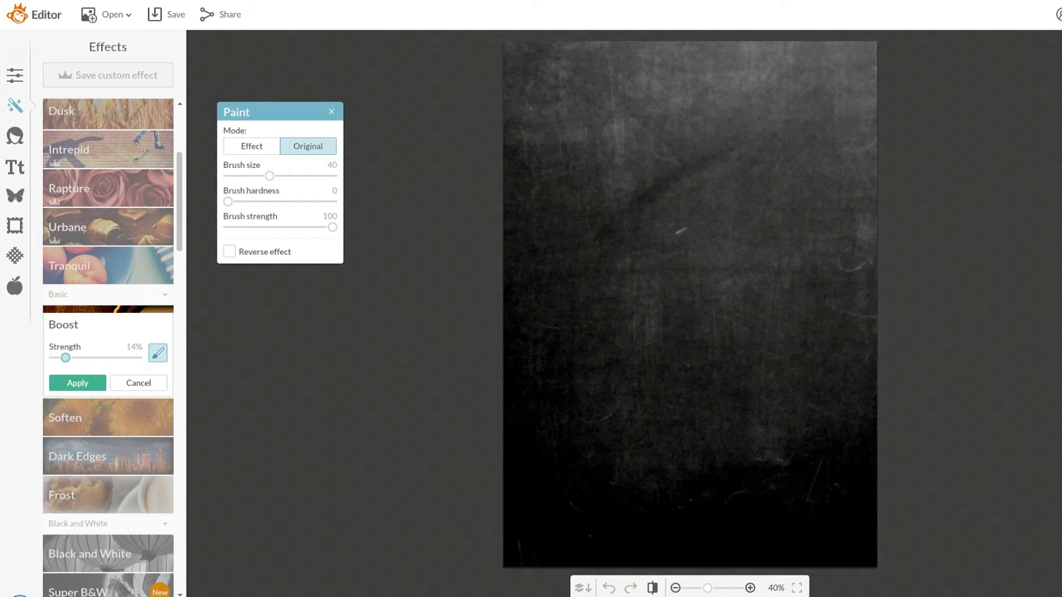
left_click(77, 383)
Step: Try the Gritty effect on the chalkboard background
scroll(108, 331, "down", 8)
scroll(107, 332, "down", 5)
left_click(108, 359)
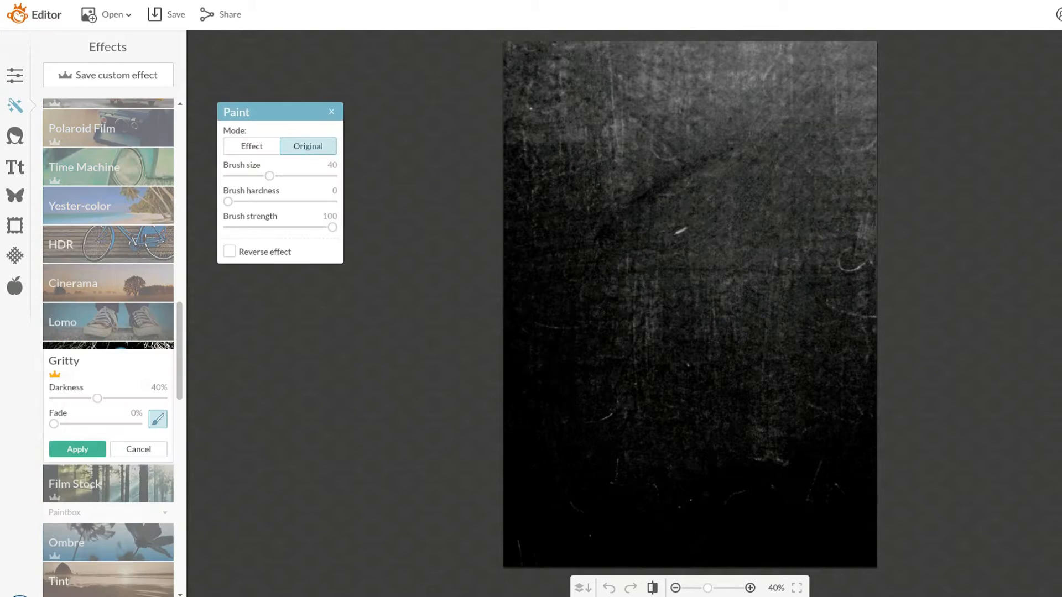
left_click(138, 449)
Step: Apply the Film Stock effect to the background with the Velvia option and a 37% fade
left_click(119, 400)
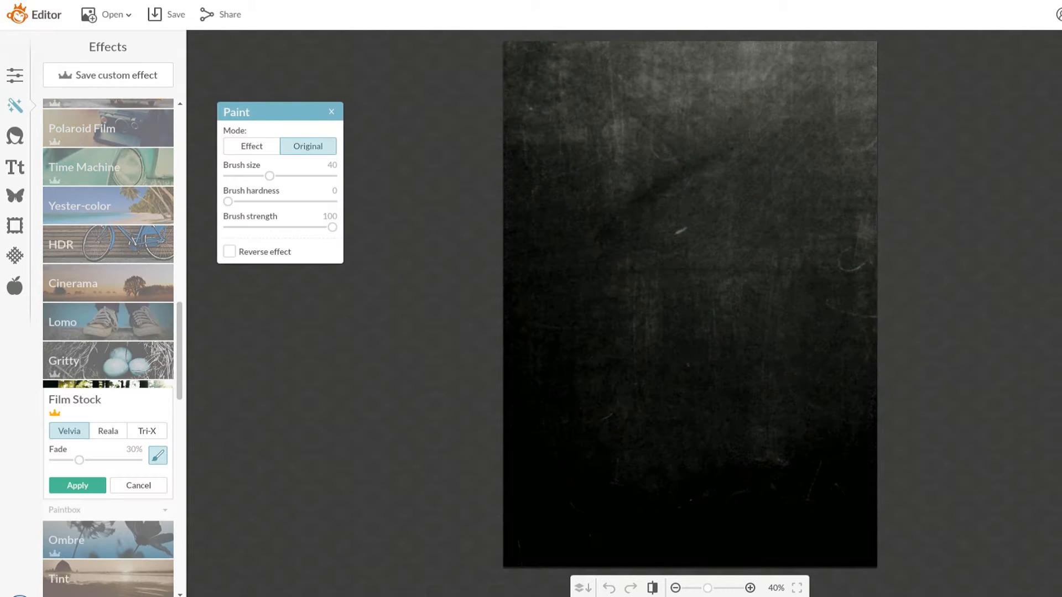
left_click(108, 431)
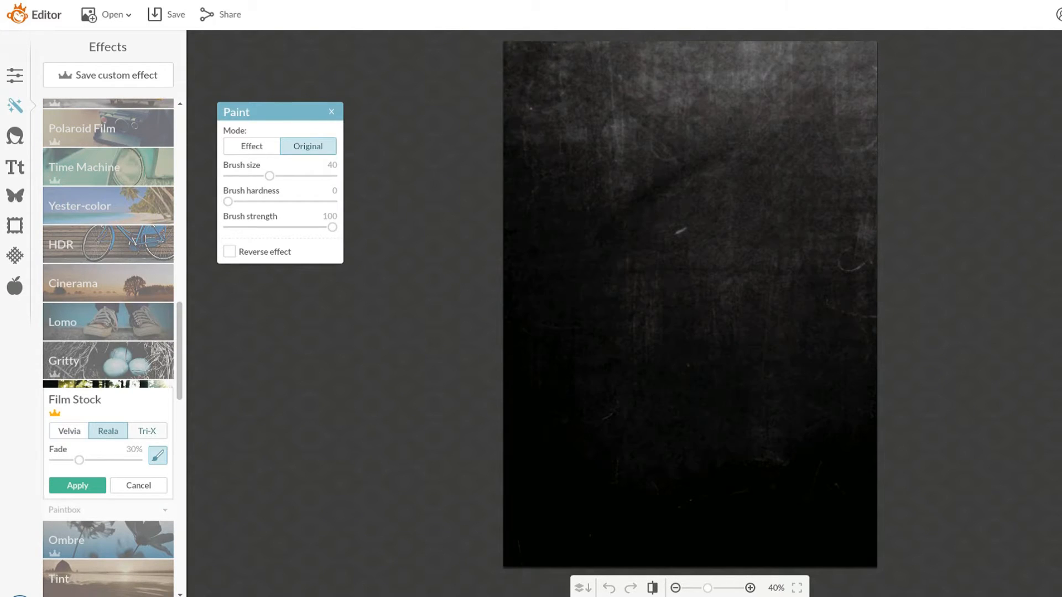
left_click(147, 430)
left_click(69, 431)
left_click_drag(79, 460, 137, 460)
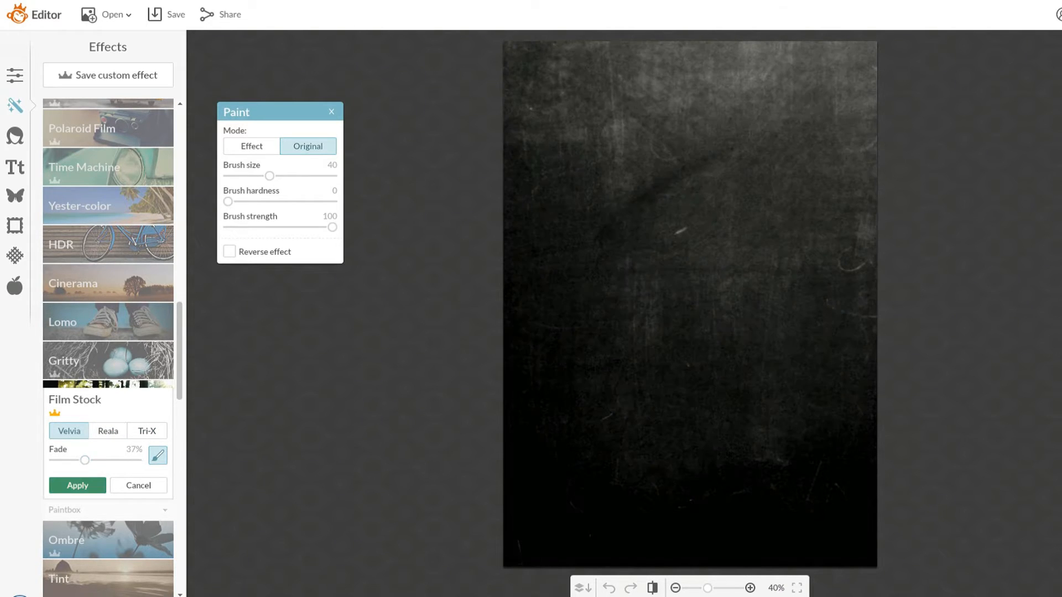
left_click(77, 485)
scroll(108, 347, "down", 12)
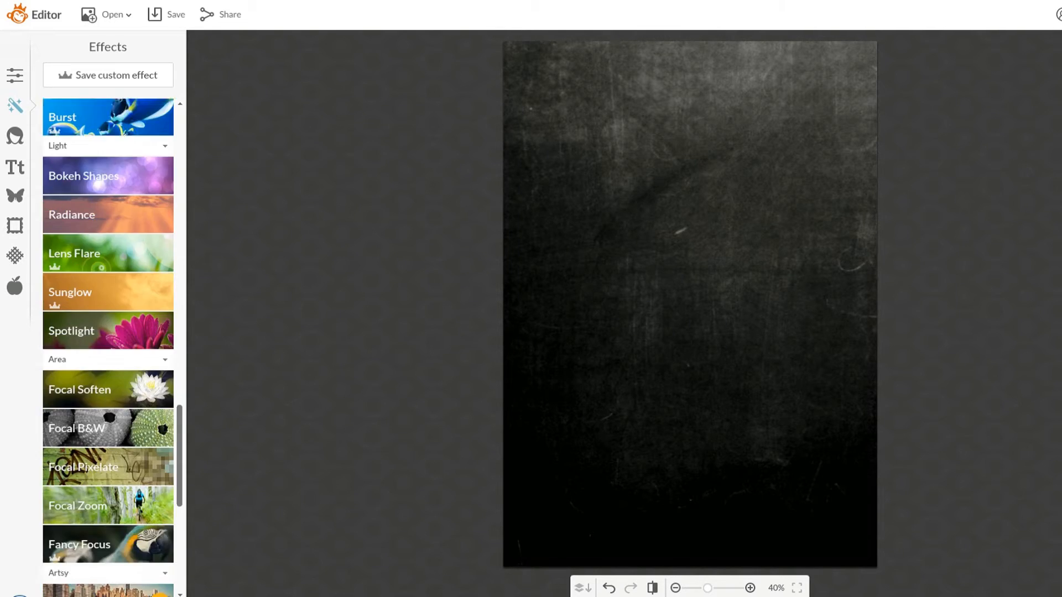
scroll(108, 347, "up", 14)
scroll(108, 347, "up", 8)
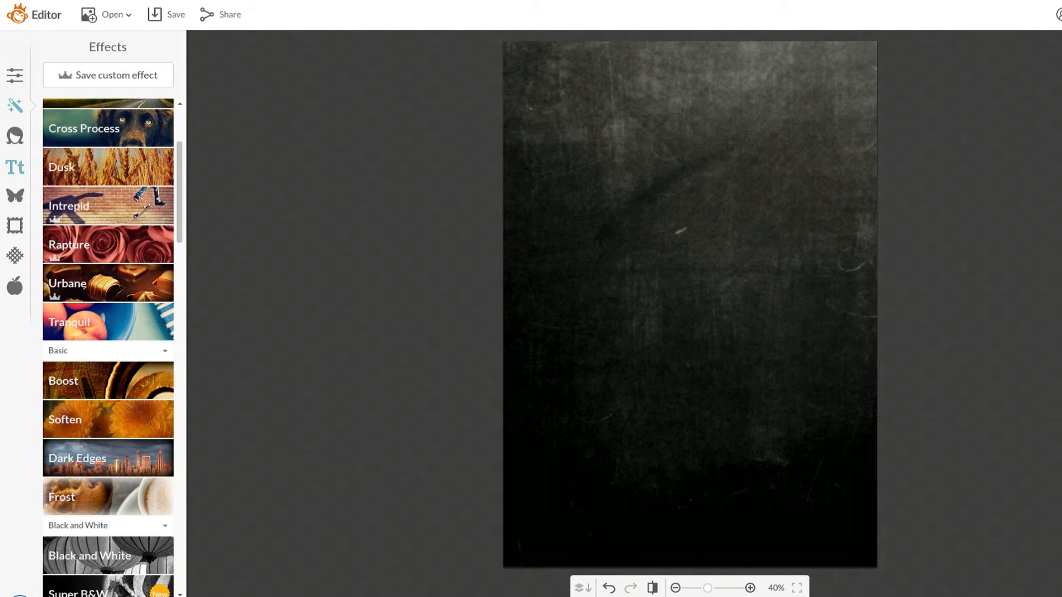
Step: Browse the text fonts and choose Chalk-hand-lettering-shaded from the user's own installed fonts
left_click(15, 167)
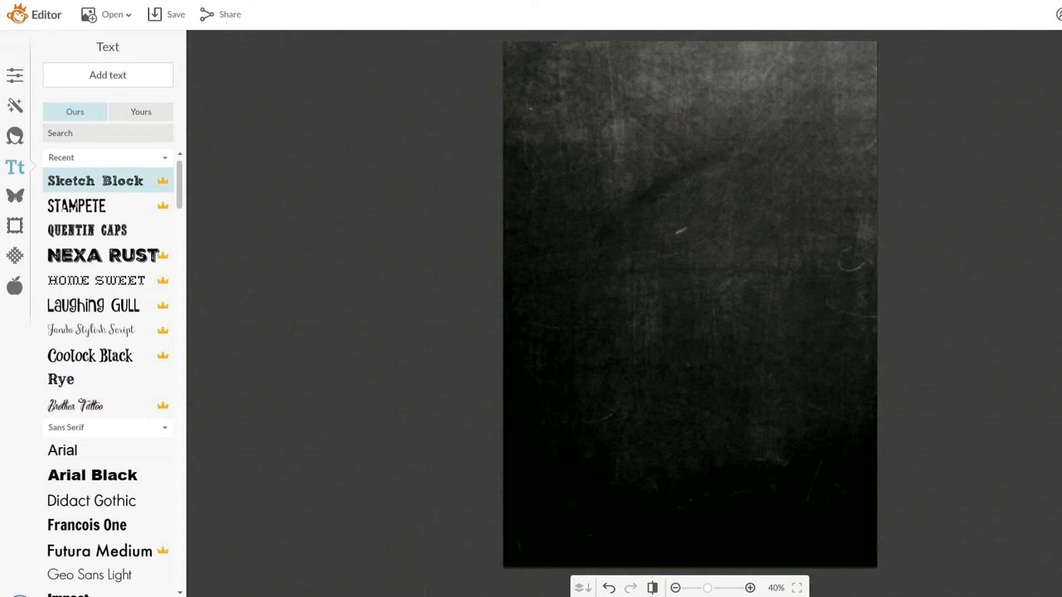
scroll(108, 376, "down", 15)
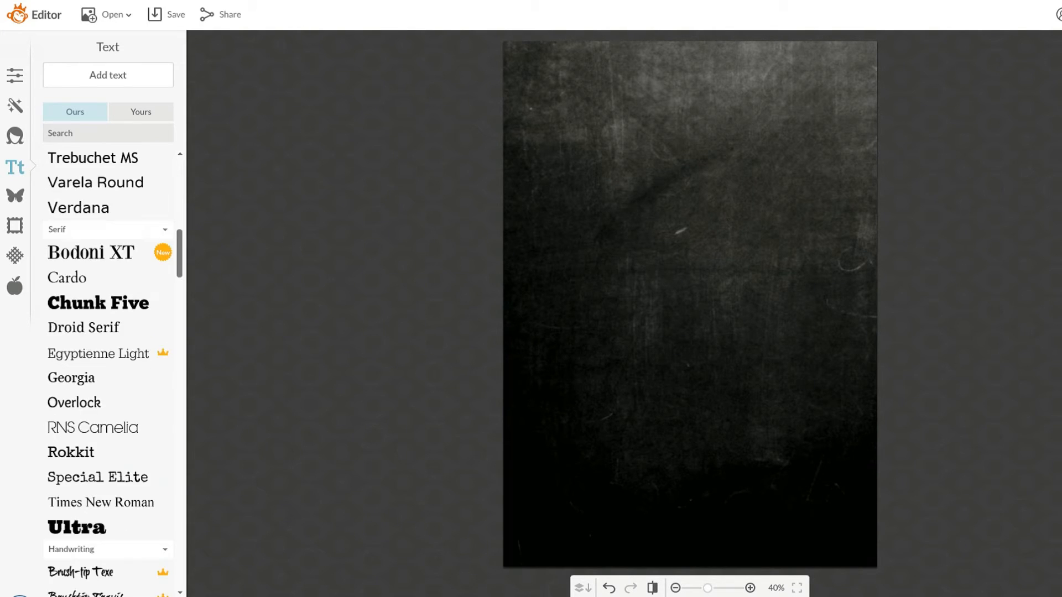
scroll(108, 376, "down", 15)
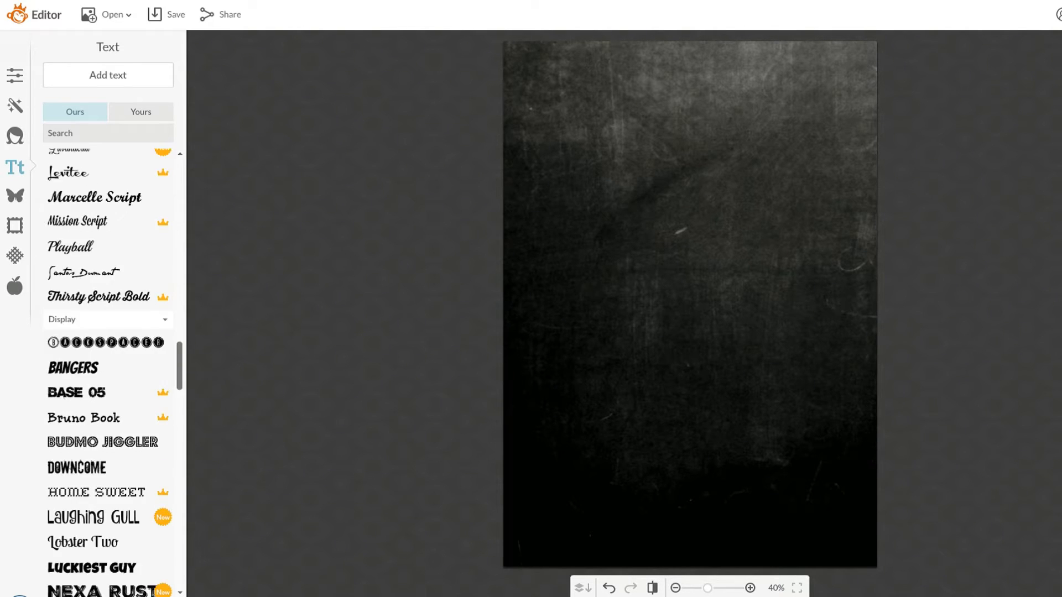
scroll(108, 376, "down", 12)
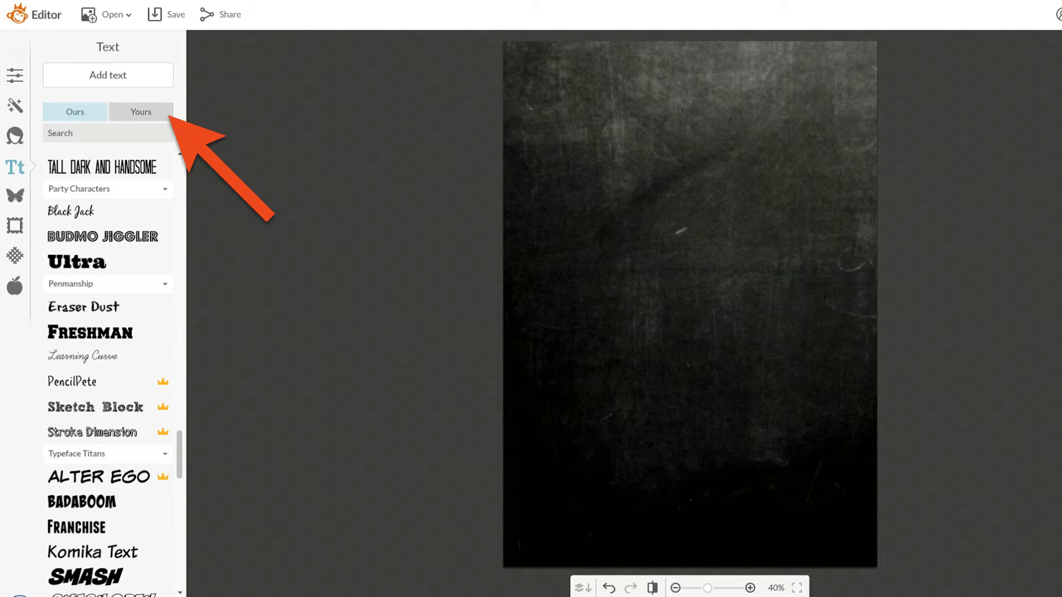
left_click(141, 112)
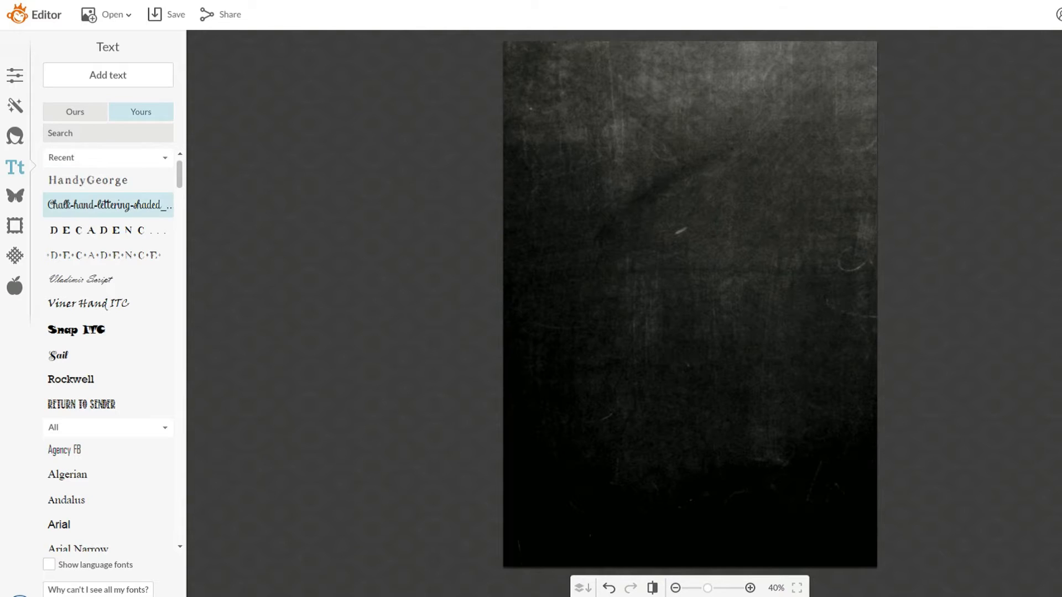
left_click(109, 206)
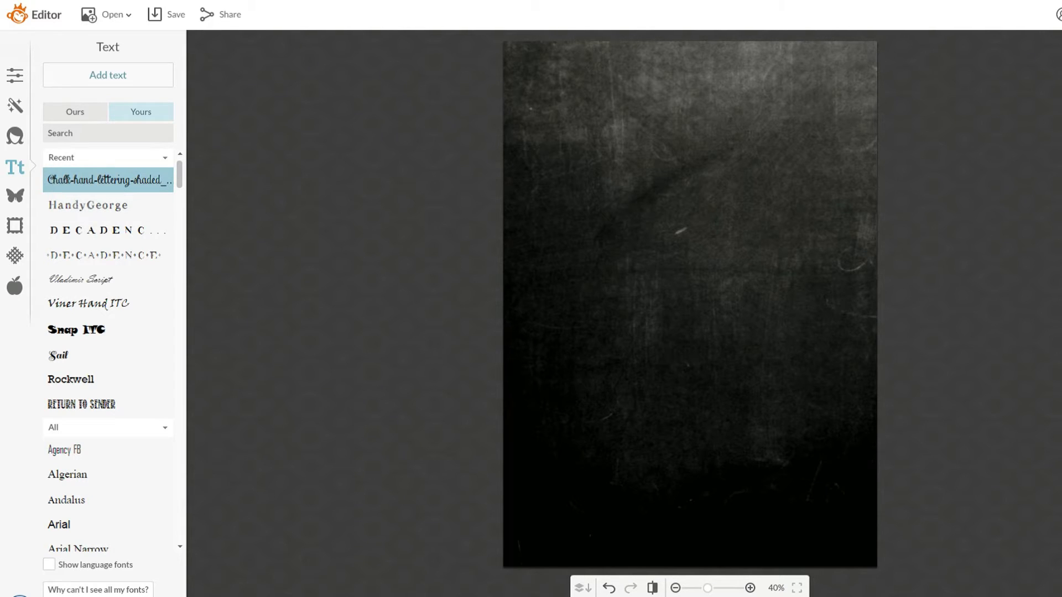
Step: Add a text box to the upper part of the chalkboard and enter "You're" in it
left_click(108, 75)
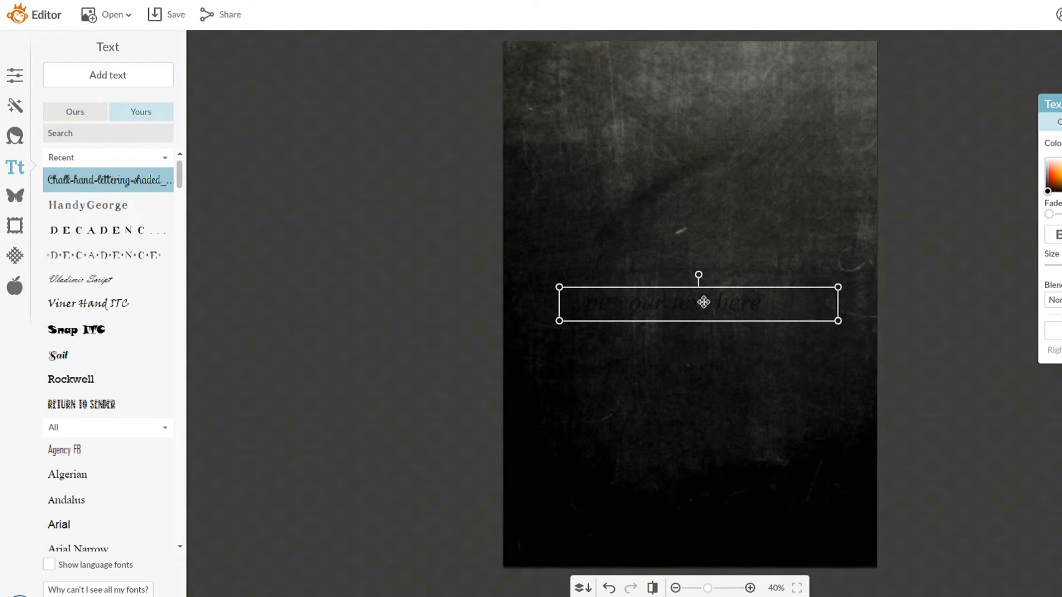
left_click_drag(703, 302, 704, 219)
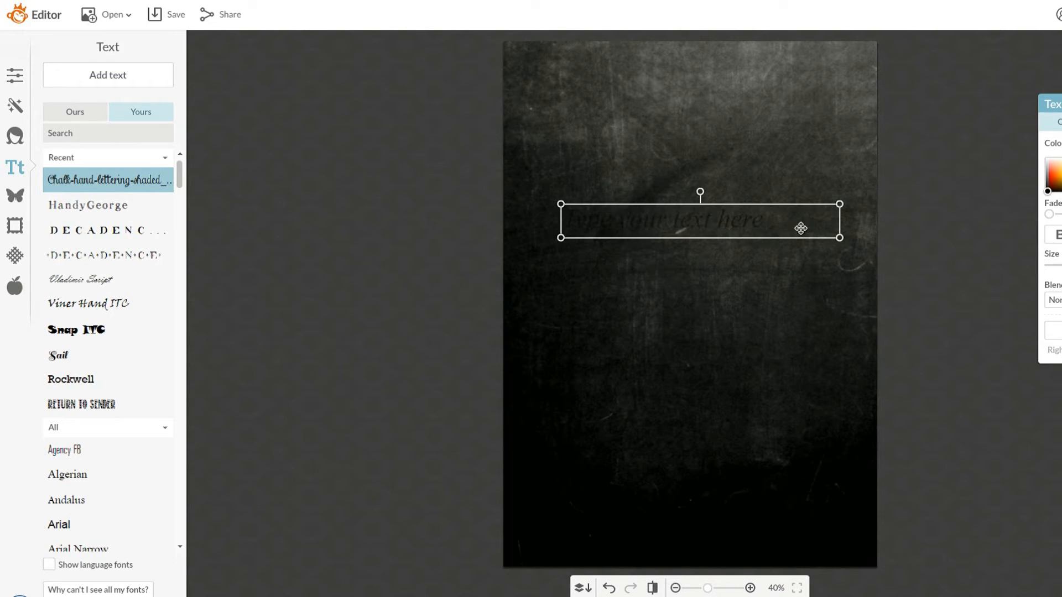
double_click(753, 223)
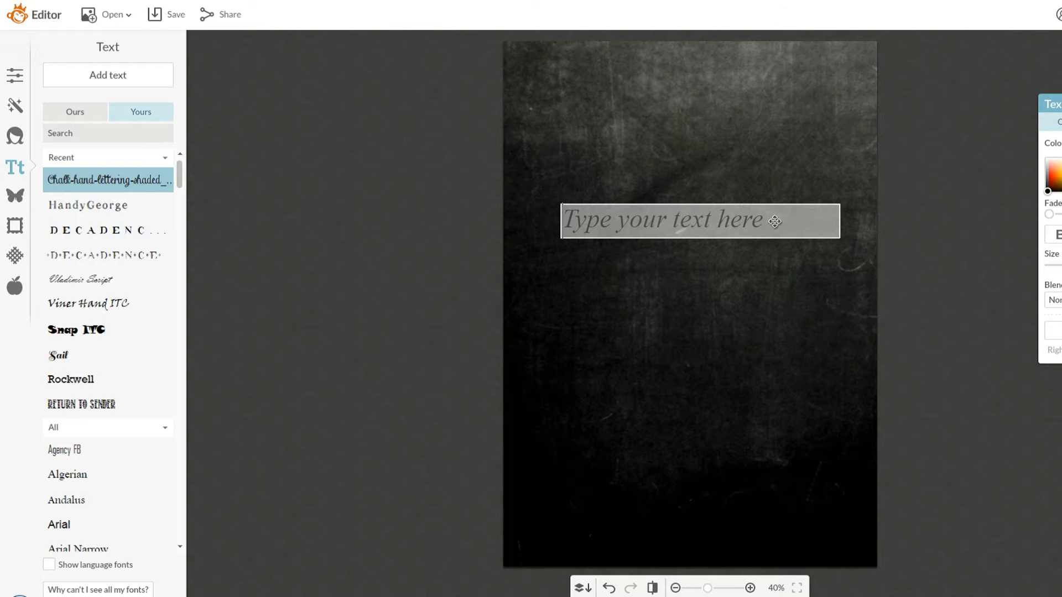
double_click(753, 220)
type("You're")
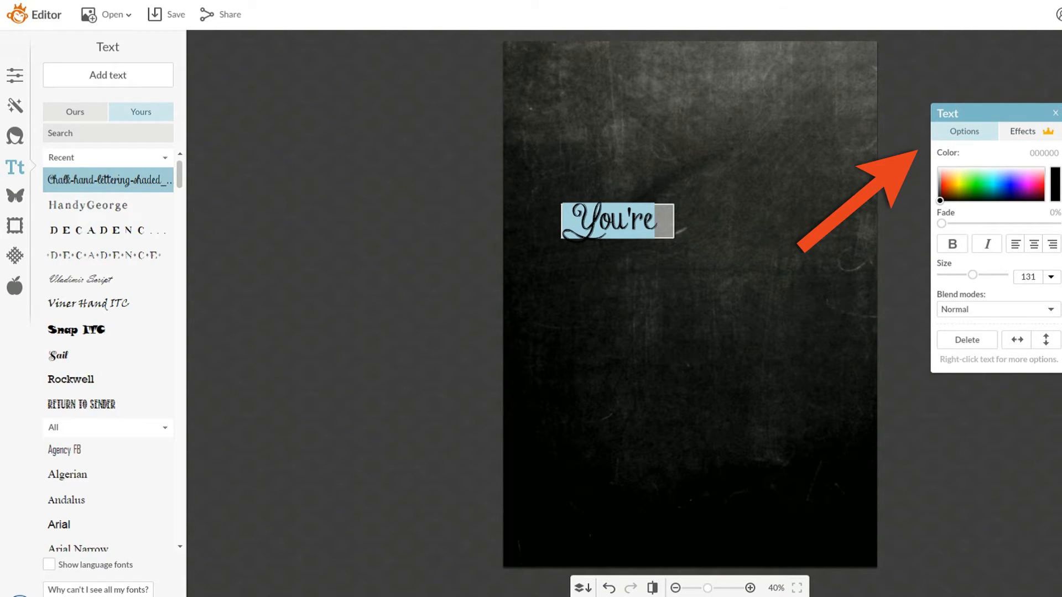
Step: Colour the "You're" text off-white (fefffc) and enlarge it to size 280 near the top of the chalkboard
left_click_drag(939, 200, 959, 170)
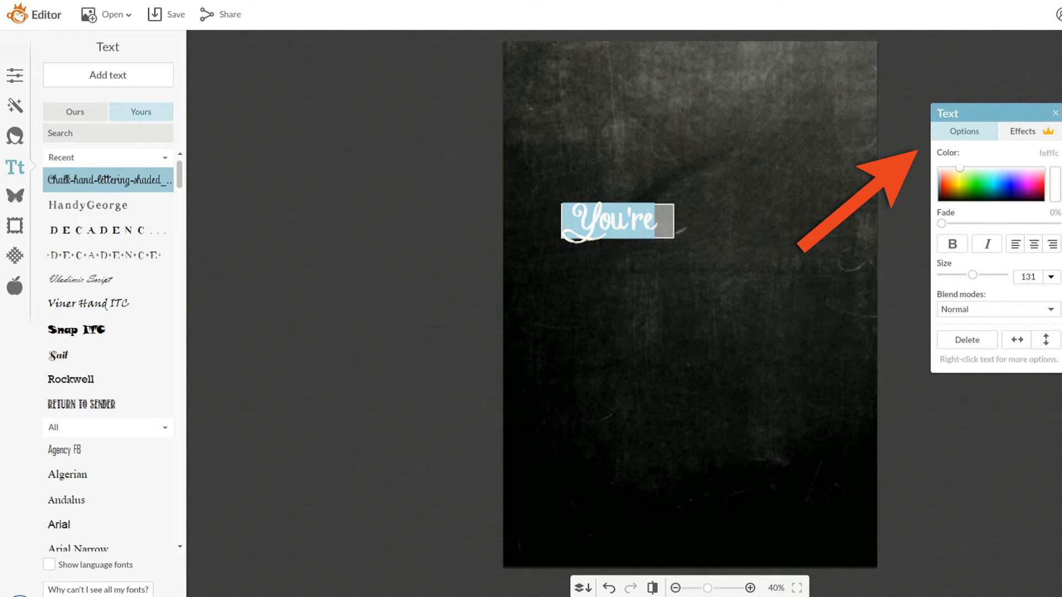
left_click_drag(972, 274, 982, 274)
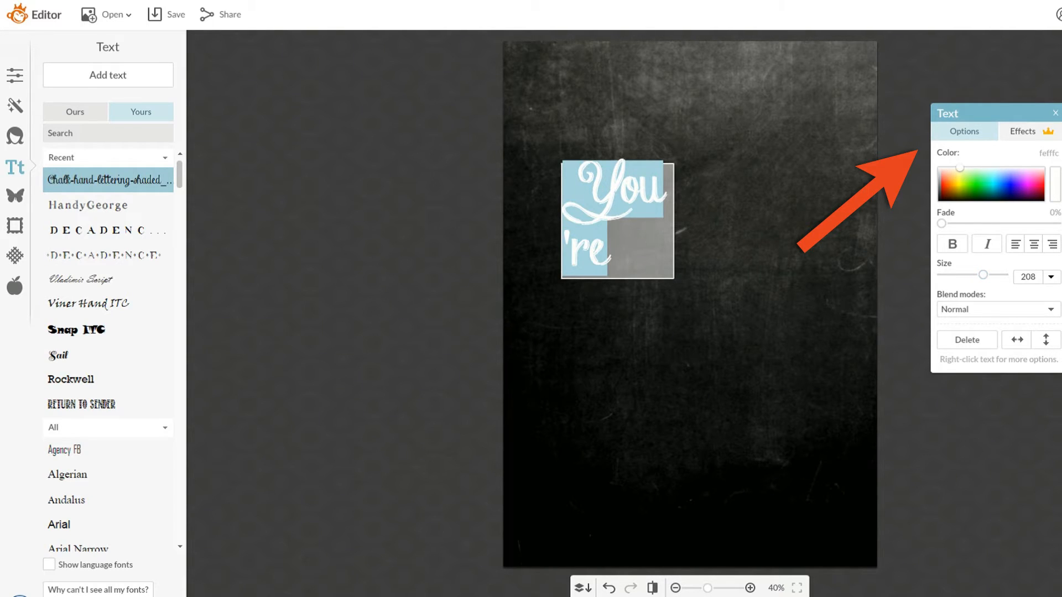
left_click_drag(675, 226, 831, 306)
left_click_drag(712, 212, 701, 146)
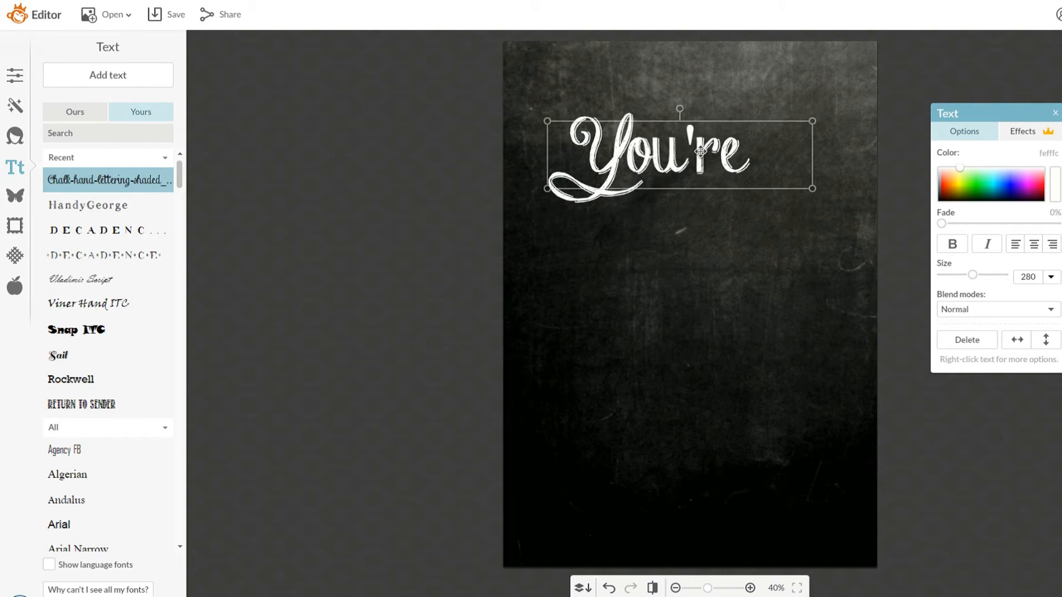
Step: Duplicate the "You're" text and place the copy below the original
right_click(674, 150)
key("Down")
key("Down")
key("Down")
key("Down")
key("Down")
key("Down")
key("Down")
key("Down")
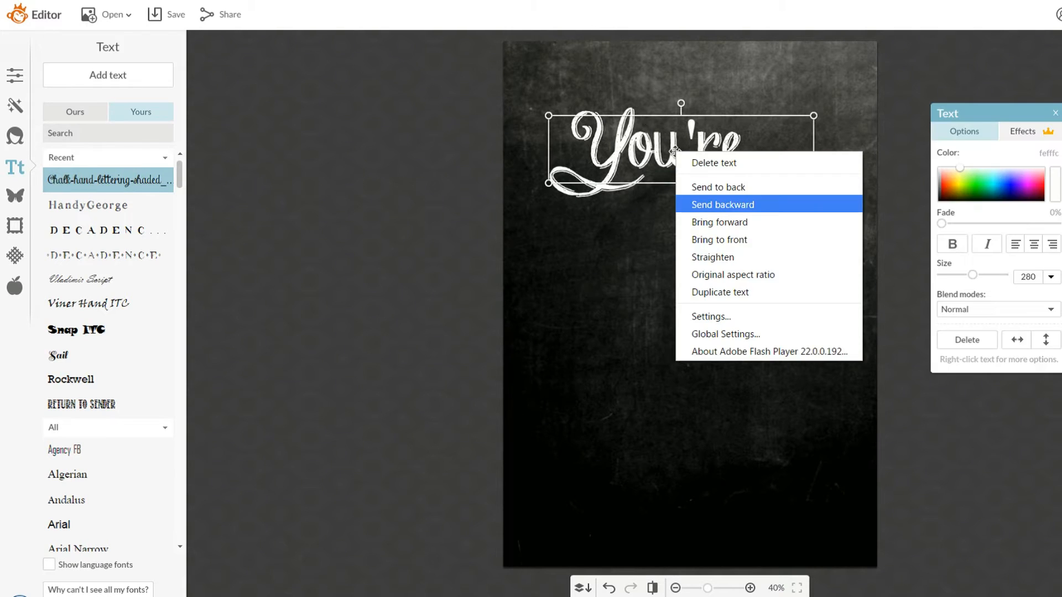
key("Up")
key("Down")
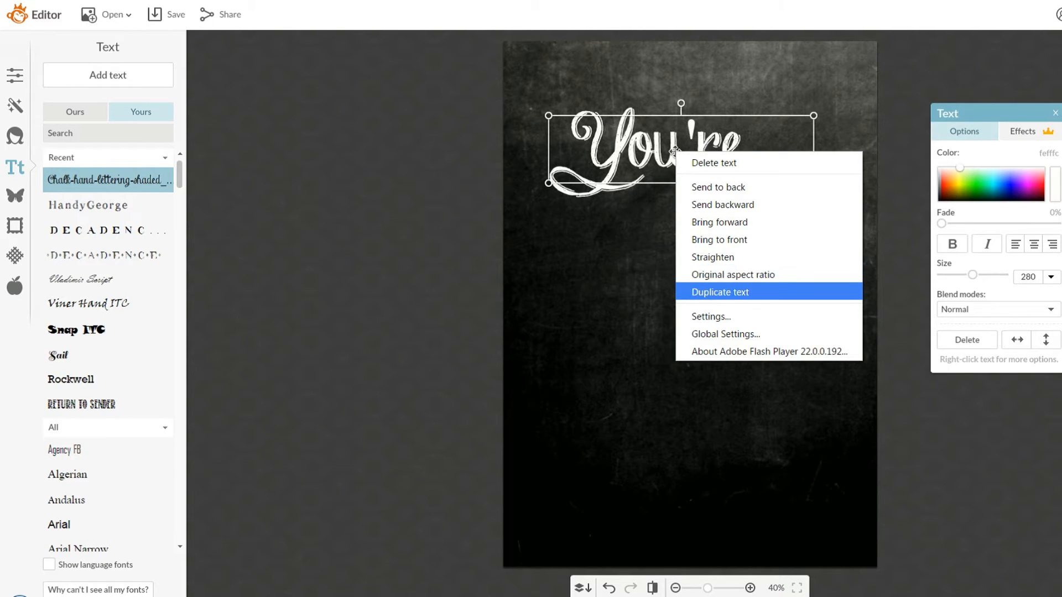
key("Return")
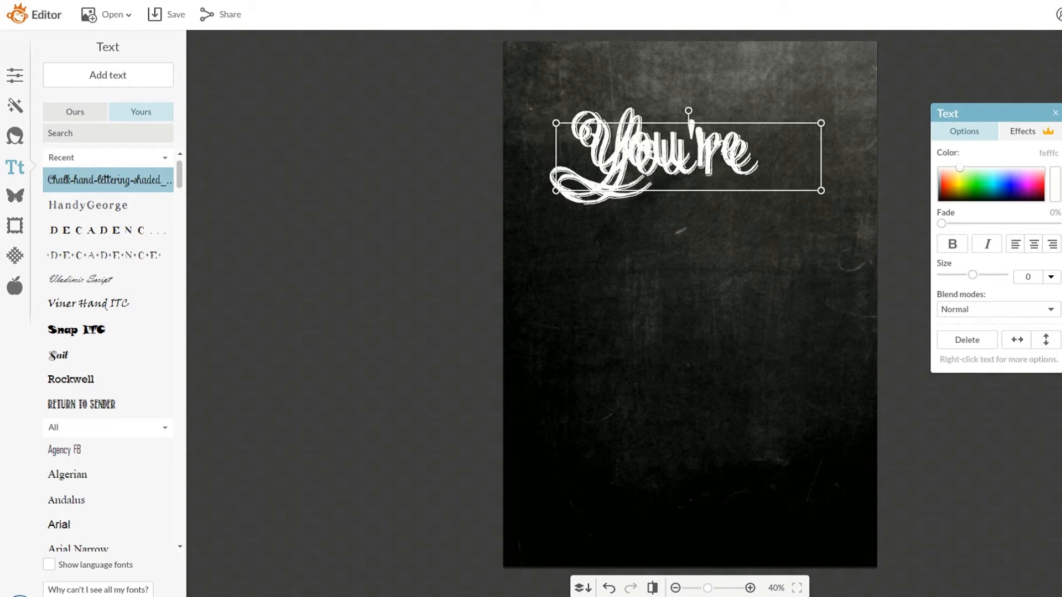
left_click_drag(698, 171, 725, 270)
Step: Replace the wording of the duplicated text with "Invited!"
double_click(789, 263)
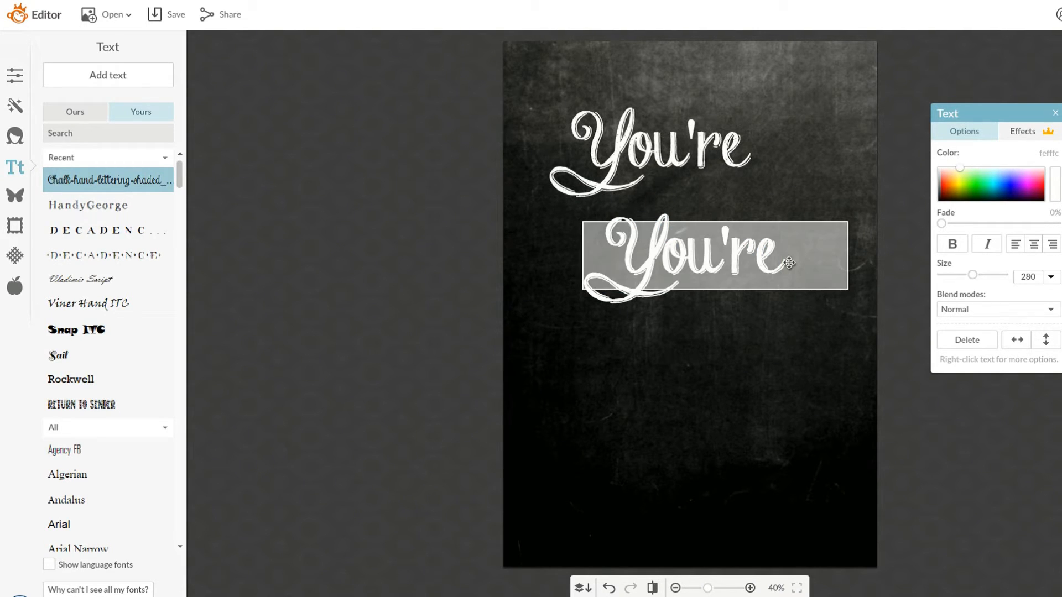
key("BackSpace")
key("BackSpace")
key("BackSpace")
key("BackSpace")
key("BackSpace")
key("BackSpace")
type("Tnvited!")
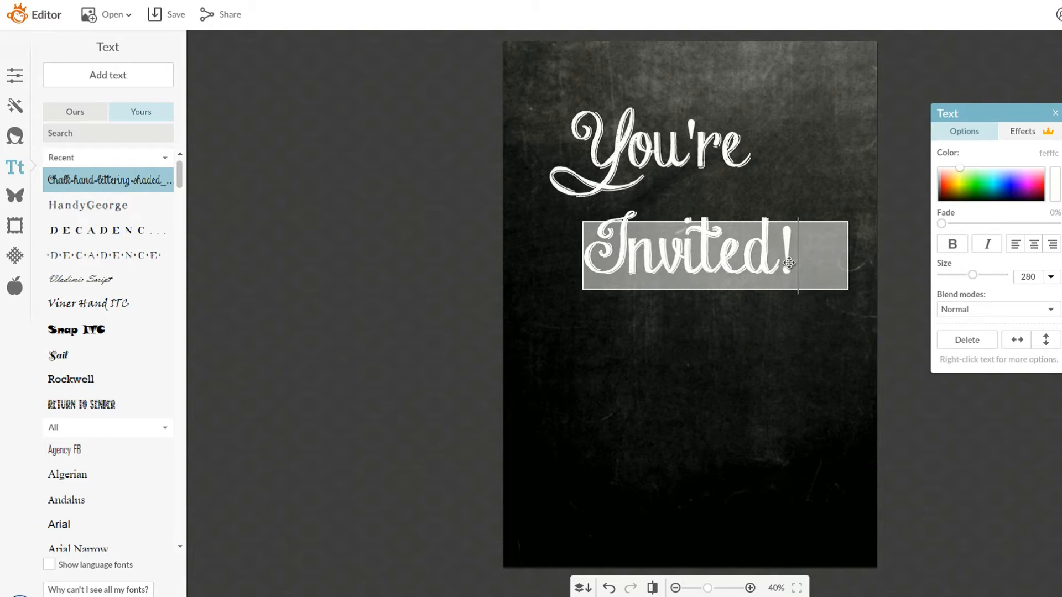
left_click(717, 354)
Step: Move "Invited!" up and slightly right beneath "You're", and set its size to 300
left_click_drag(719, 246, 736, 223)
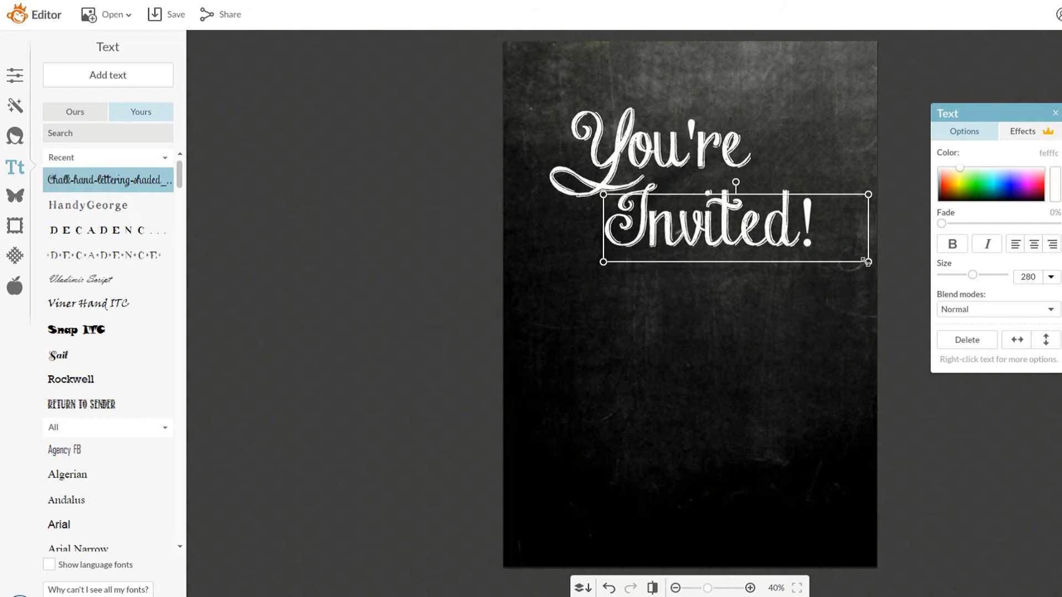
left_click_drag(869, 262, 889, 280)
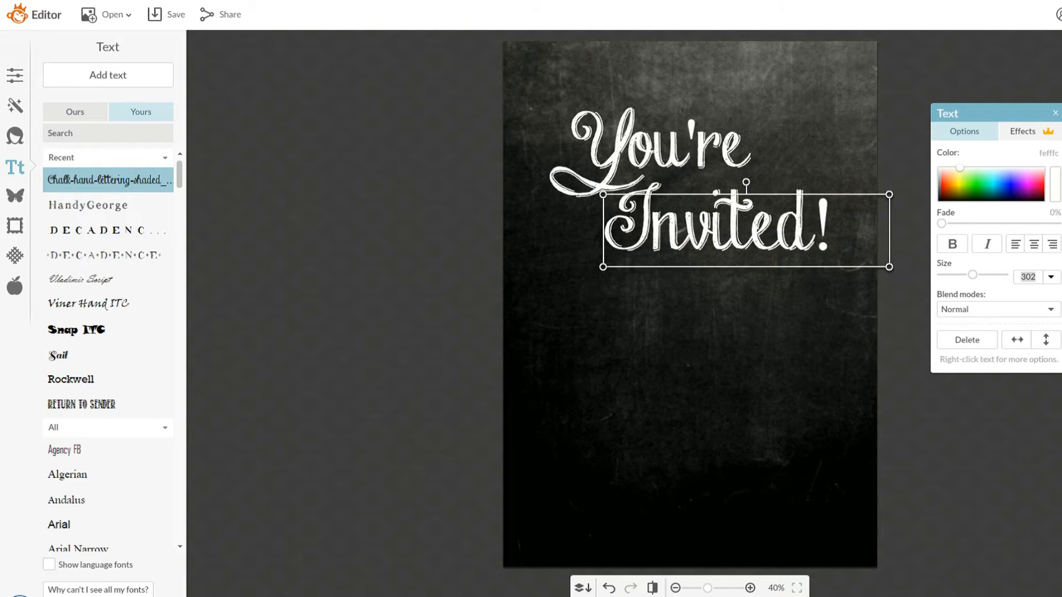
type("300")
key("Return")
Step: Set the size of the "You're" text to 300 as well
left_click(738, 158)
double_click(1027, 277)
type("300")
key("Return")
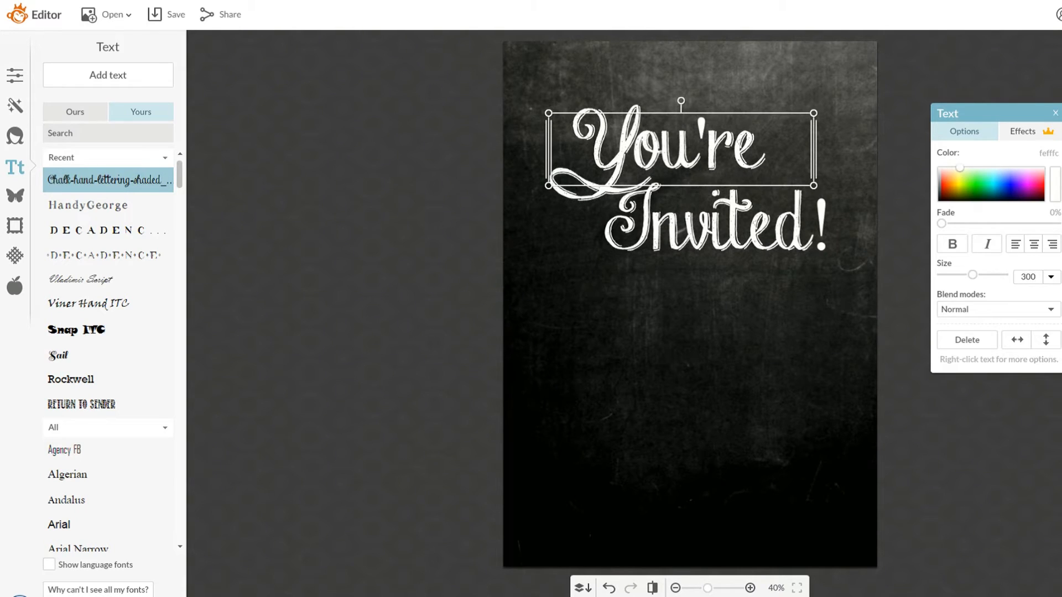
double_click(1028, 277)
type("280")
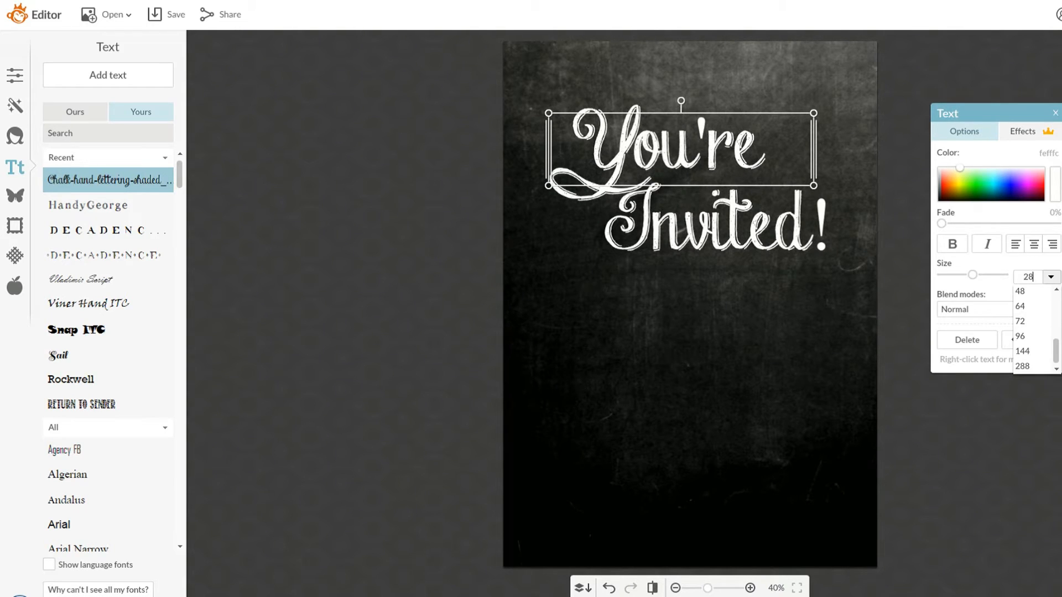
Step: Nudge "Invited!" slightly right and shift both heading lines a little higher on the chalkboard
left_click(754, 247)
left_click_drag(754, 246, 756, 249)
left_click(906, 310)
left_click_drag(659, 150, 660, 141)
left_click_drag(698, 217, 698, 208)
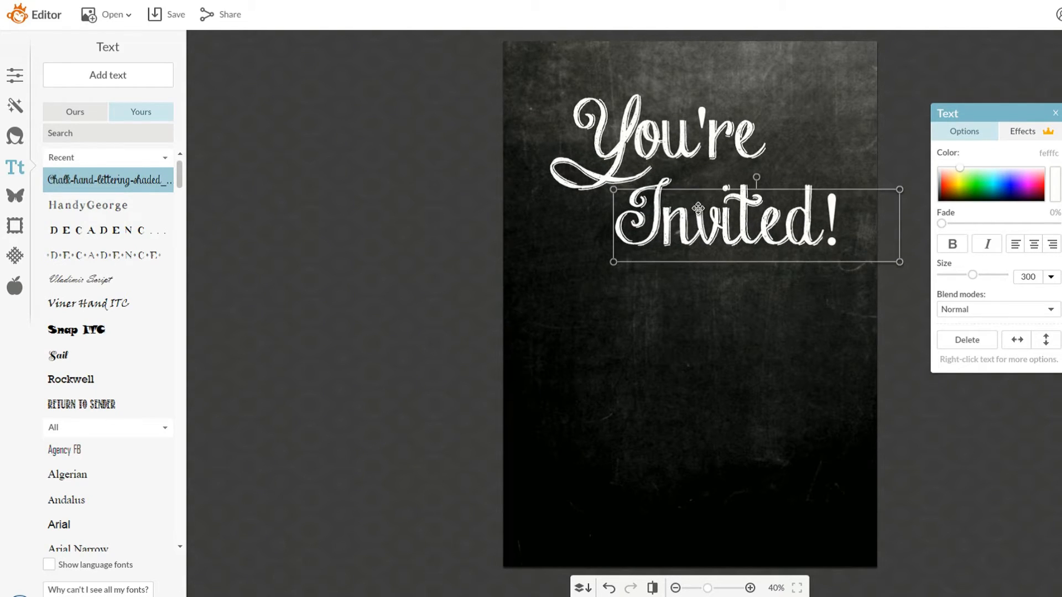
left_click(906, 310)
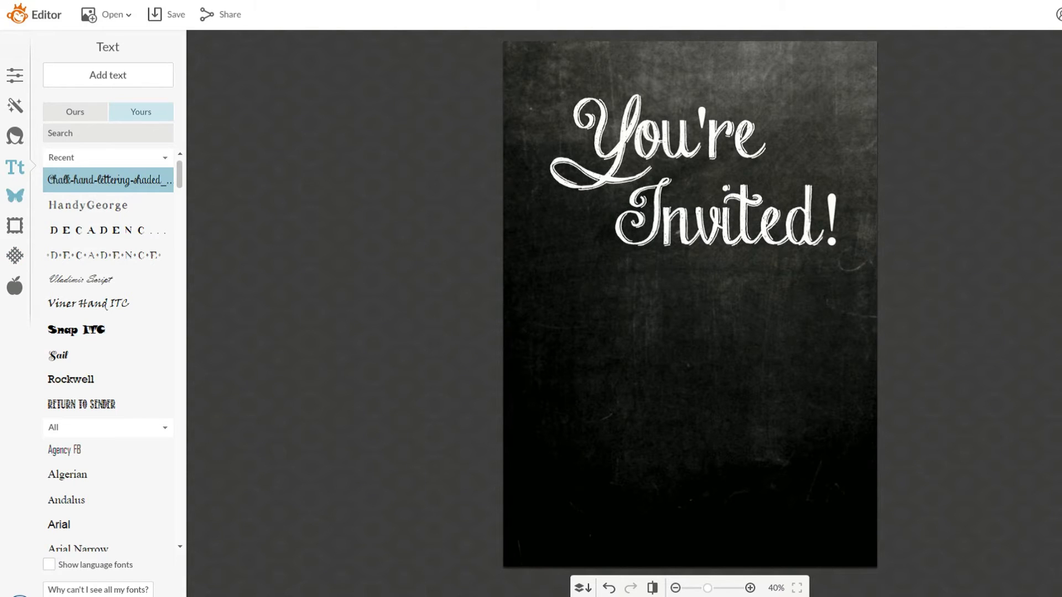
Step: Look through the overlay categories for a decoration that suits the invitation
left_click(15, 195)
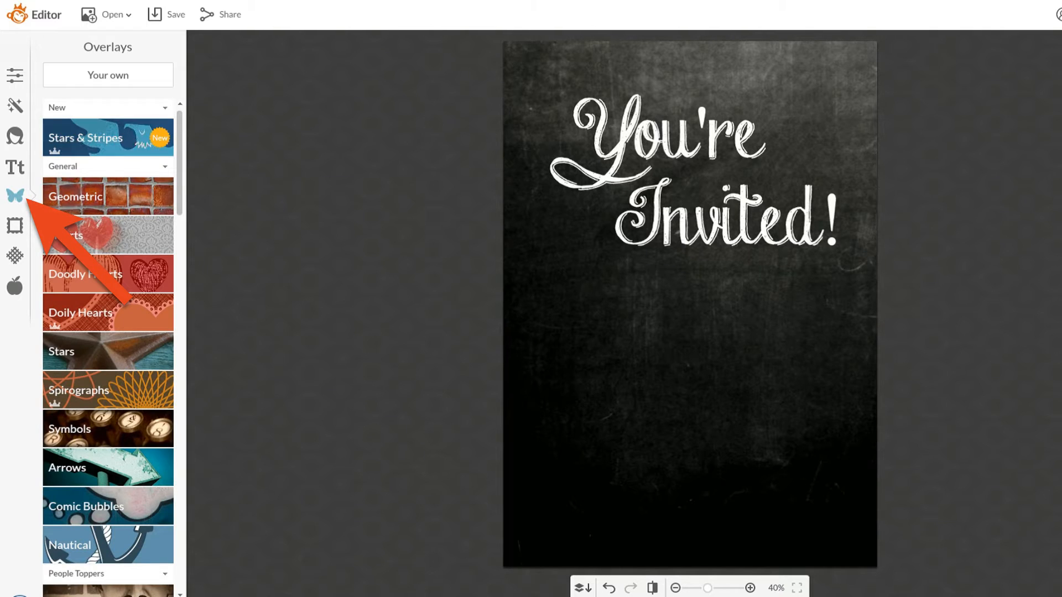
scroll(107, 343, "down", 2)
scroll(108, 347, "down", 10)
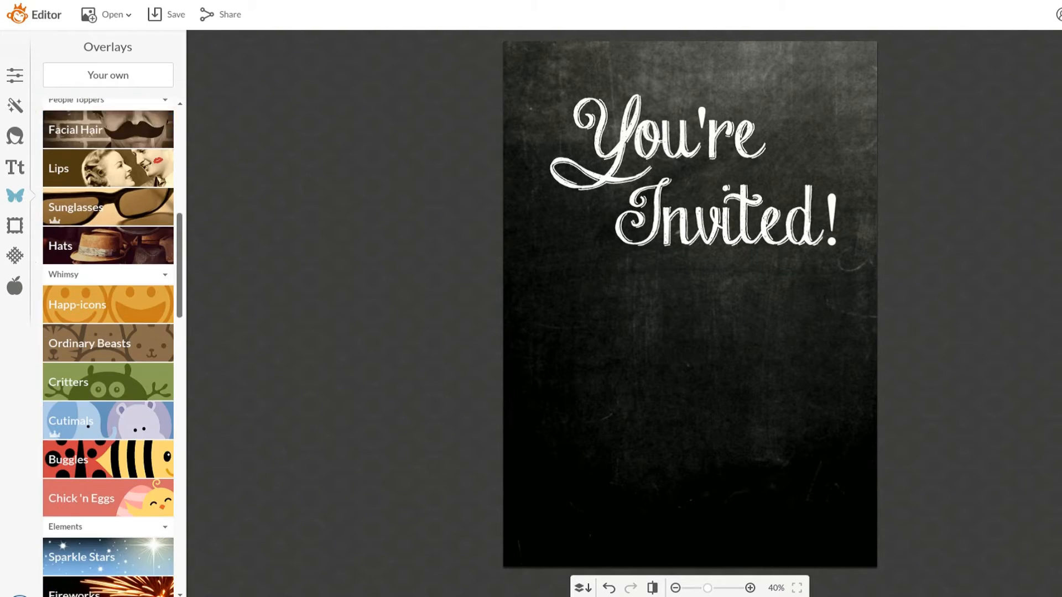
scroll(108, 347, "down", 8)
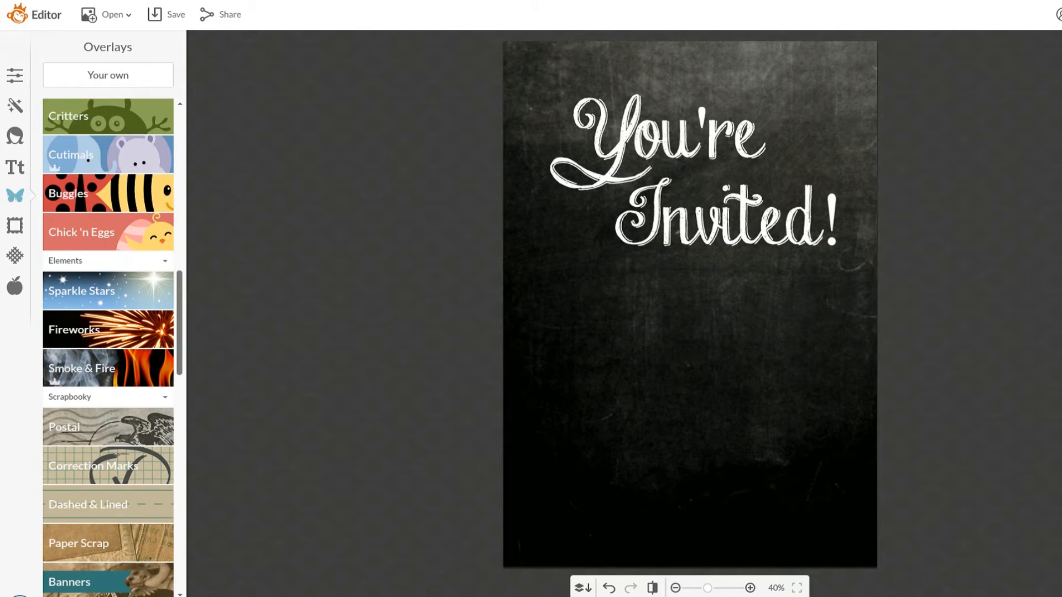
scroll(108, 348, "down", 6)
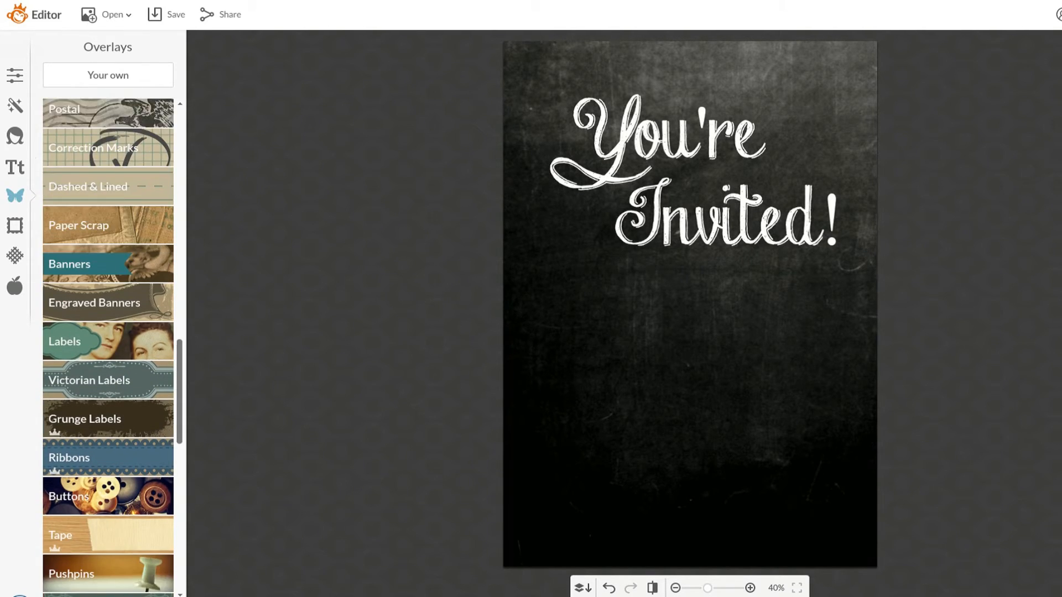
scroll(107, 348, "down", 8)
scroll(108, 347, "up", 10)
scroll(107, 347, "up", 10)
left_click(15, 167)
left_click(15, 196)
scroll(107, 235, "up", 5)
Step: Add the outlined Doodly Hearts overlay, enlarged and tilted, beside "You're", and nudge that word slightly left to make room
left_click(108, 235)
left_click(108, 436)
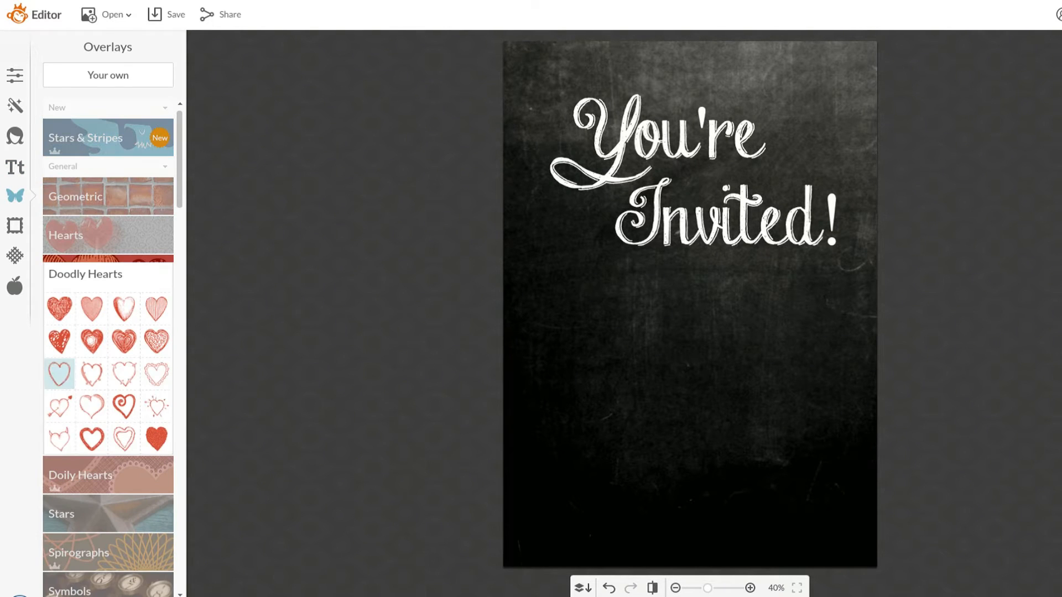
left_click(92, 406)
left_click_drag(699, 303, 810, 140)
left_click_drag(803, 88, 760, 59)
left_click_drag(788, 97, 797, 106)
left_click_drag(696, 153, 692, 155)
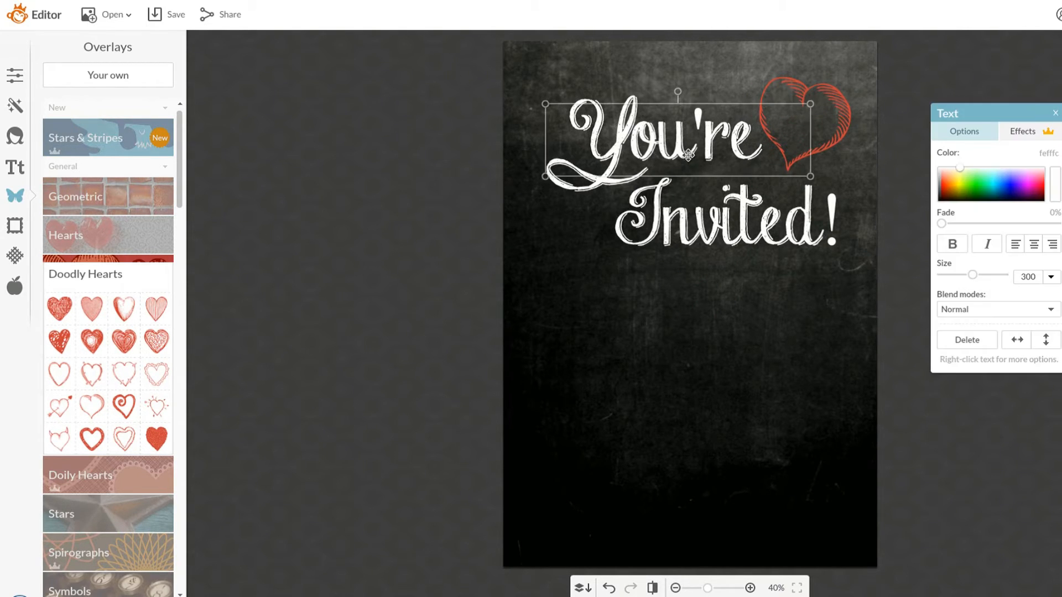
left_click_drag(788, 196, 788, 196)
Step: Recolor the heart crimson and set its fade to 13%
left_click(798, 127)
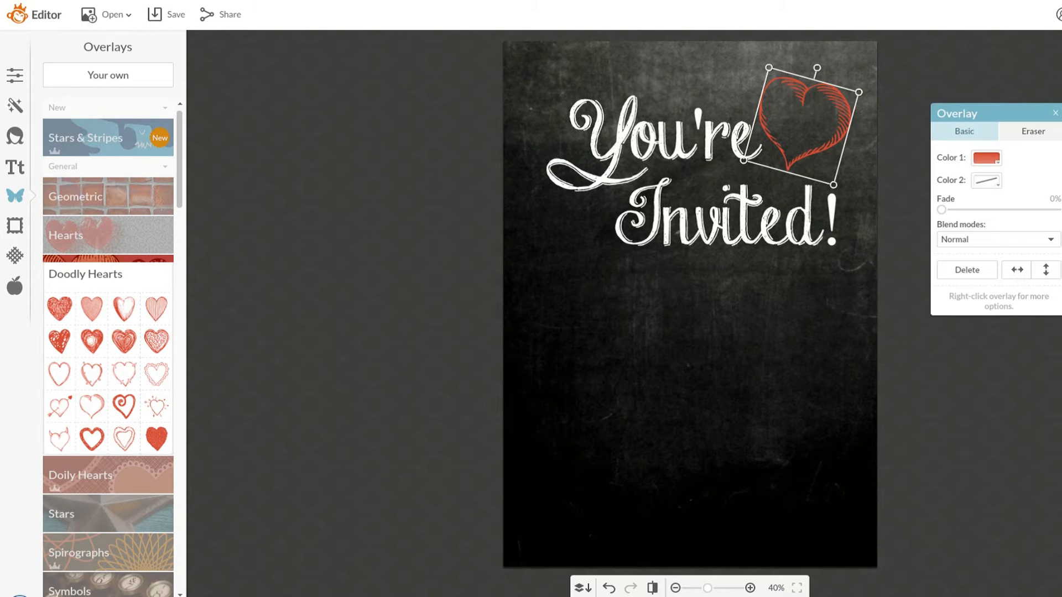
left_click(987, 158)
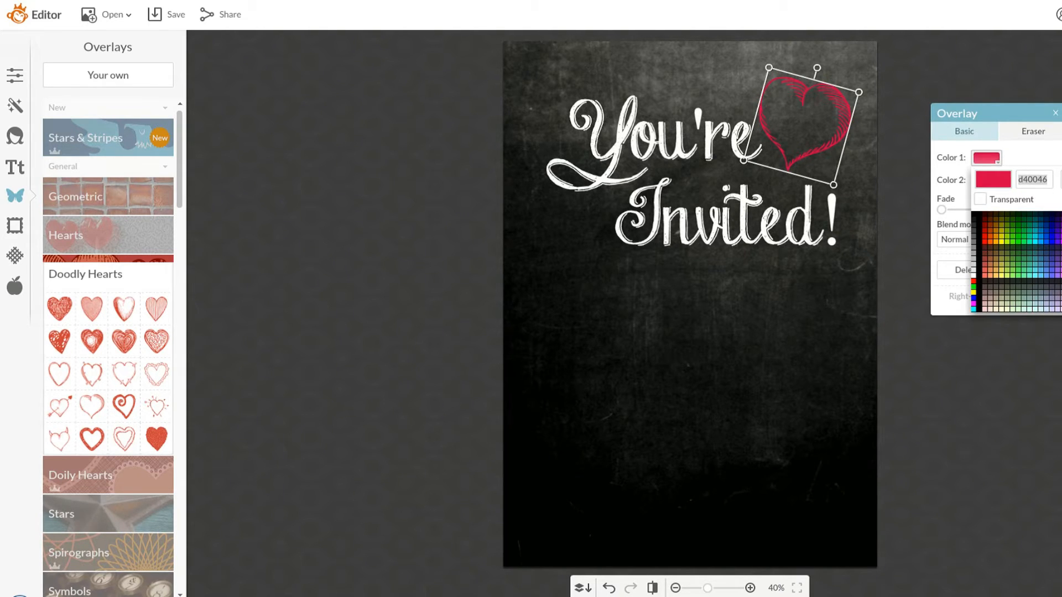
left_click(1061, 236)
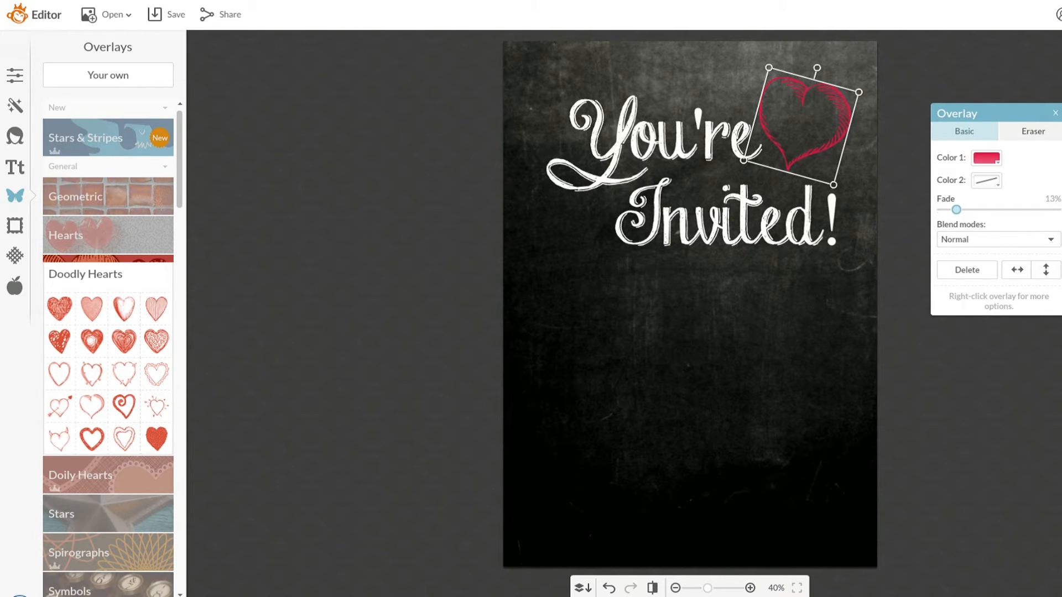
left_click(817, 253)
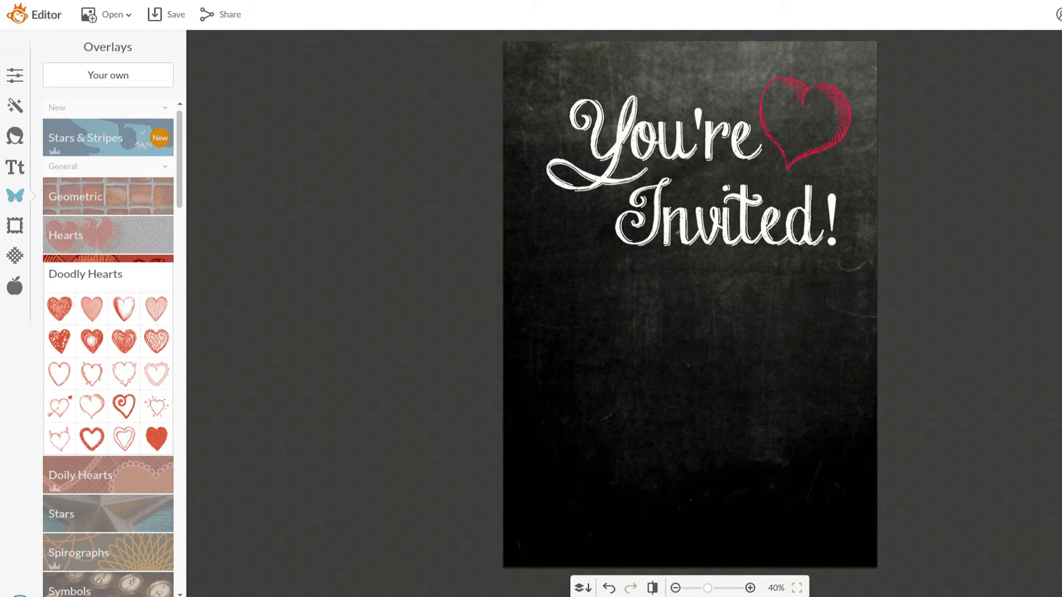
Step: Try the Add blend mode on the heart with its fade at 21%
left_click(816, 150)
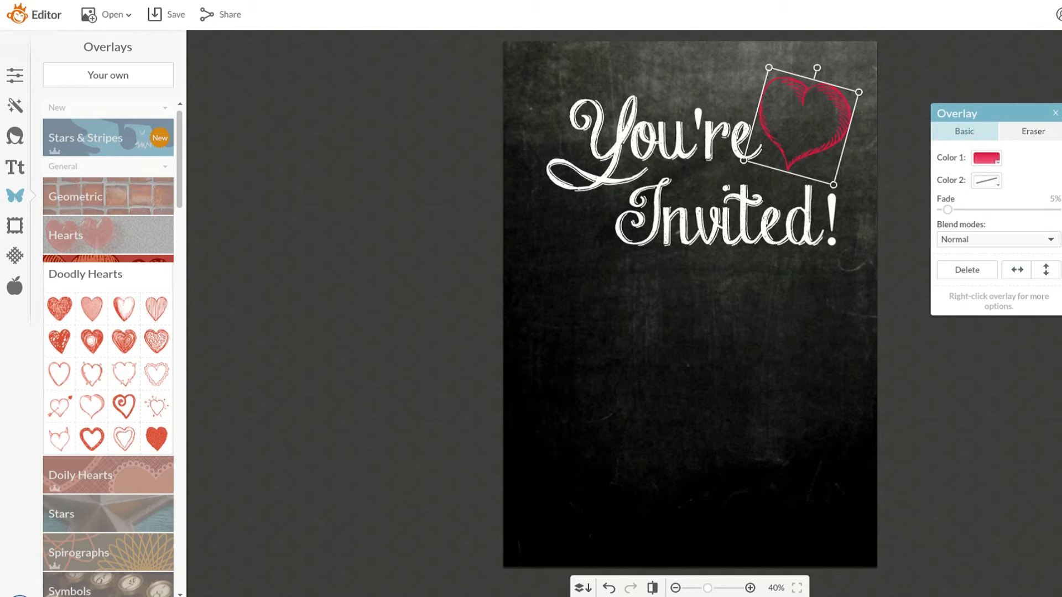
left_click(995, 239)
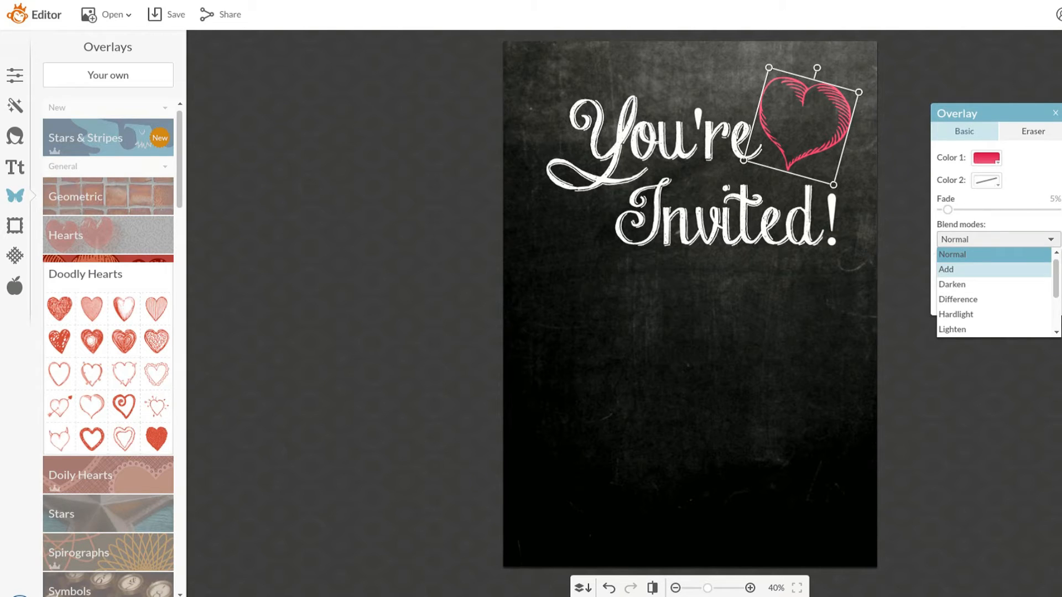
left_click(946, 270)
left_click(986, 157)
left_click(1060, 239)
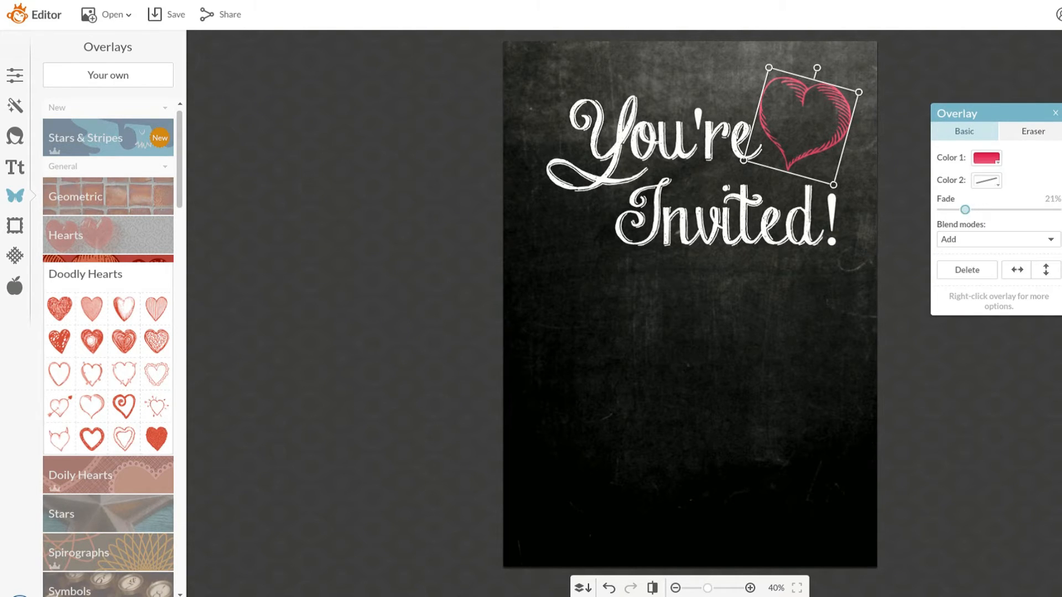
Step: Return the heart's blend mode to Normal, with 15% fade and the bright pink-red color ff0054
left_click(989, 239)
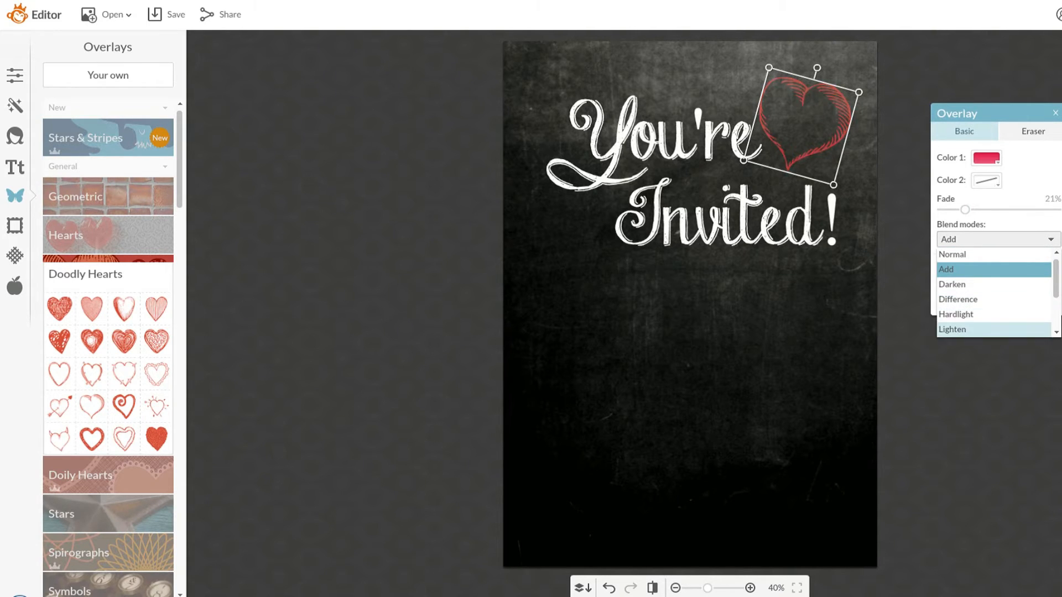
left_click(957, 254)
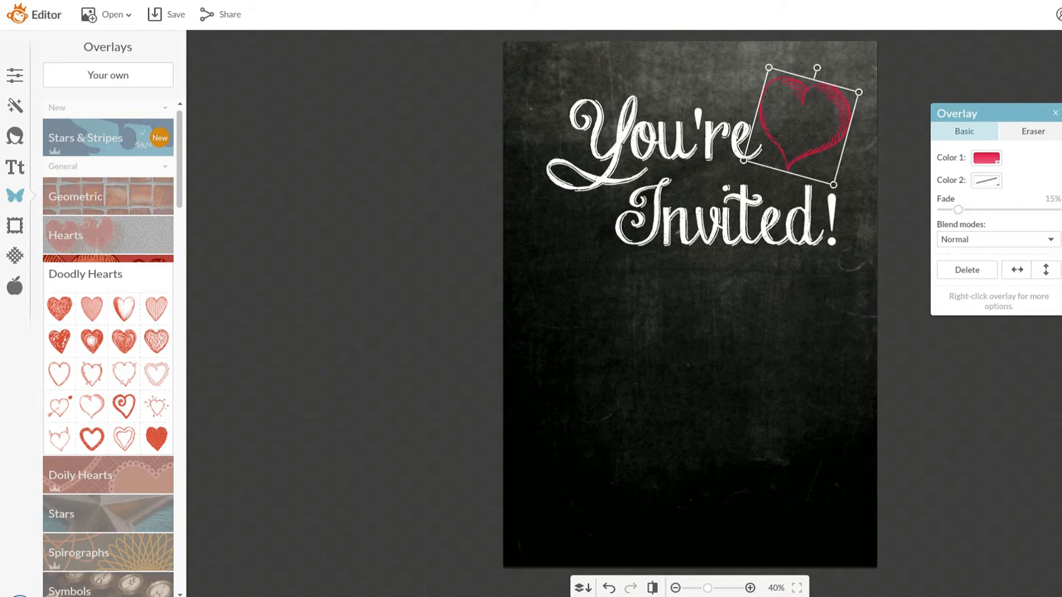
left_click(986, 158)
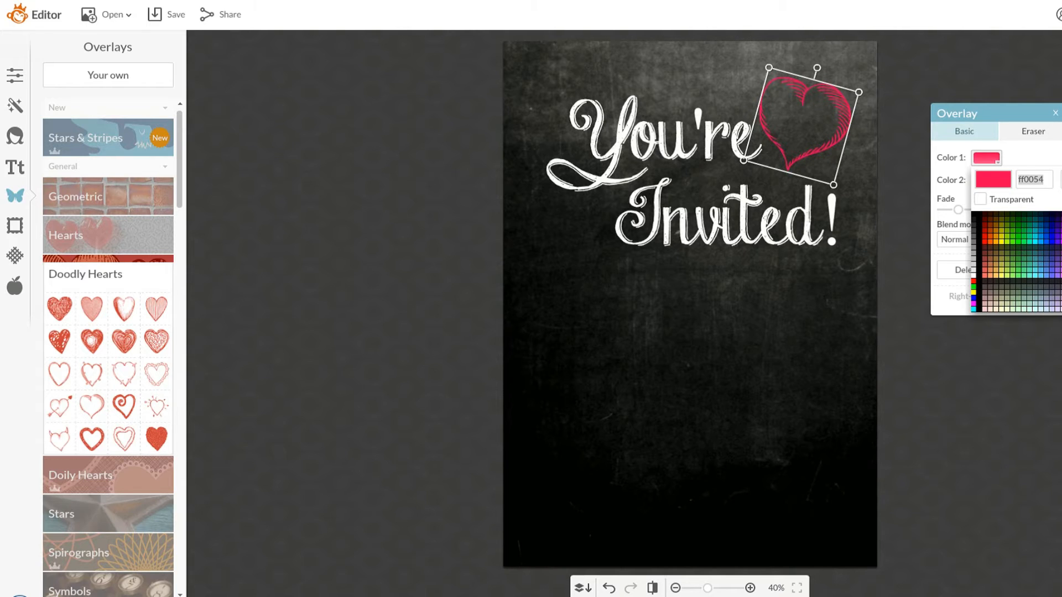
left_click(686, 342)
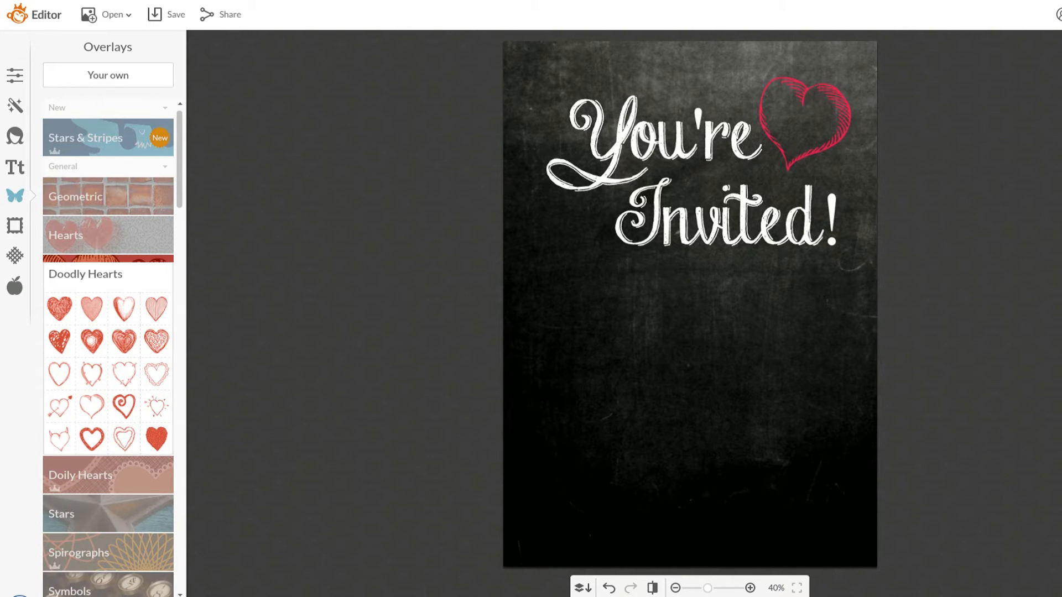
Step: Add the leafy branch from the Royale garnishes below "Invited!" and color it crimson b4003a
left_click(86, 274)
scroll(108, 277, "down", 2)
scroll(108, 332, "down", 10)
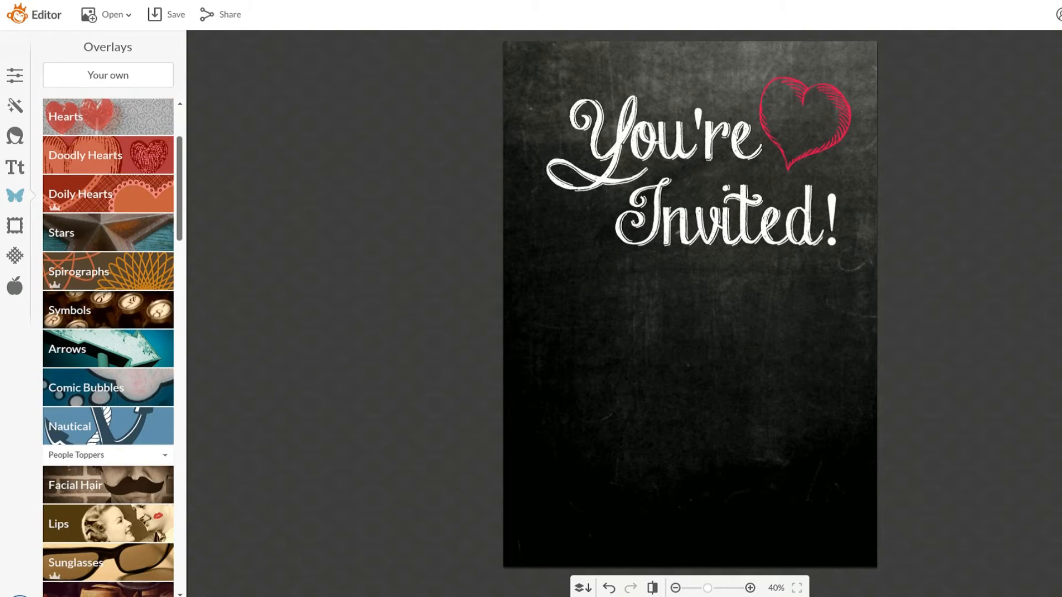
scroll(108, 347, "down", 12)
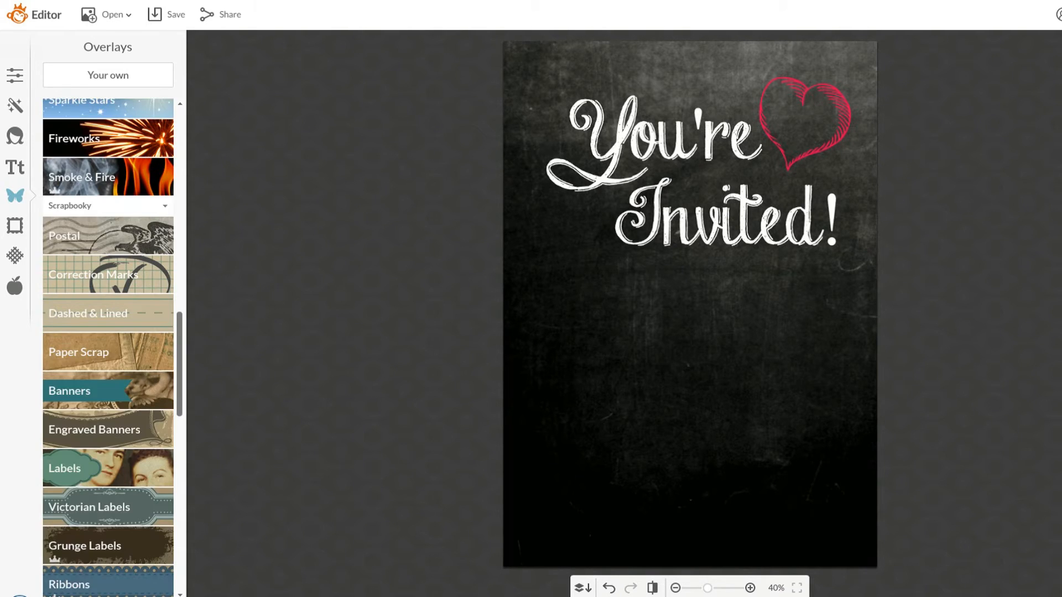
left_click(108, 362)
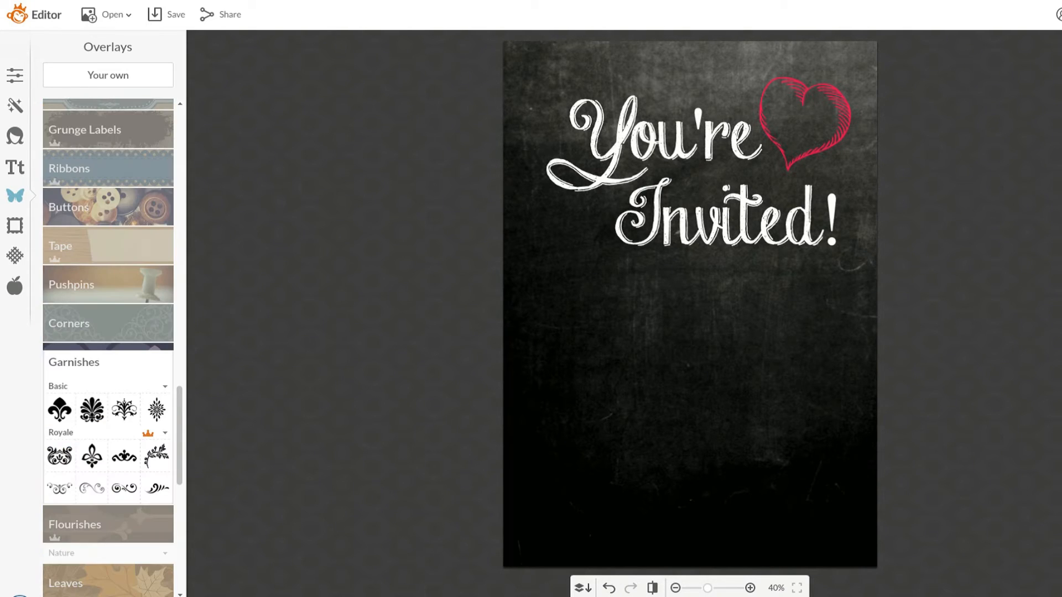
left_click(156, 456)
left_click_drag(690, 277, 690, 317)
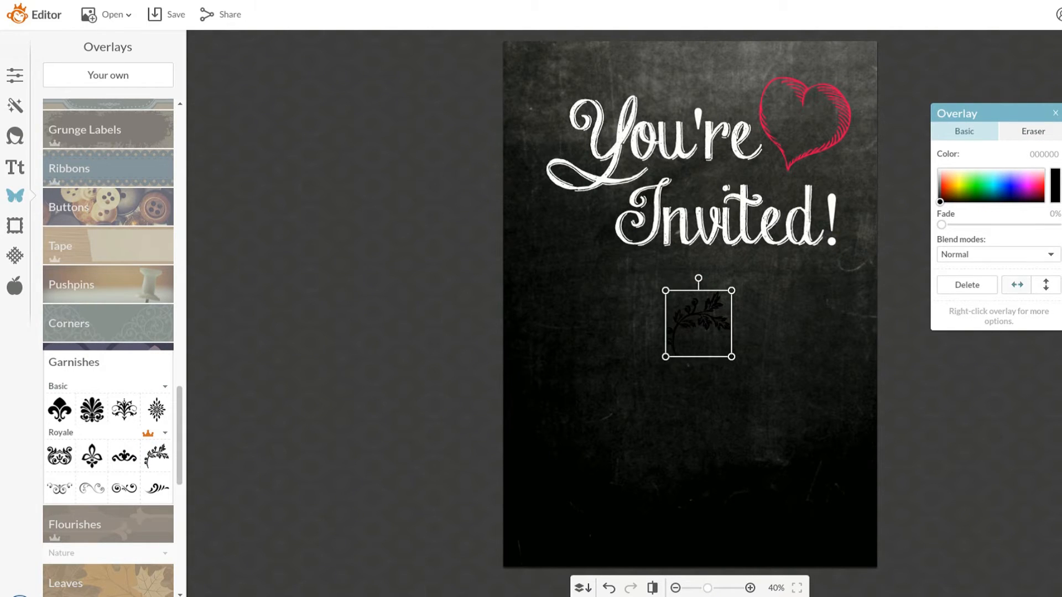
left_click_drag(1027, 186, 1039, 191)
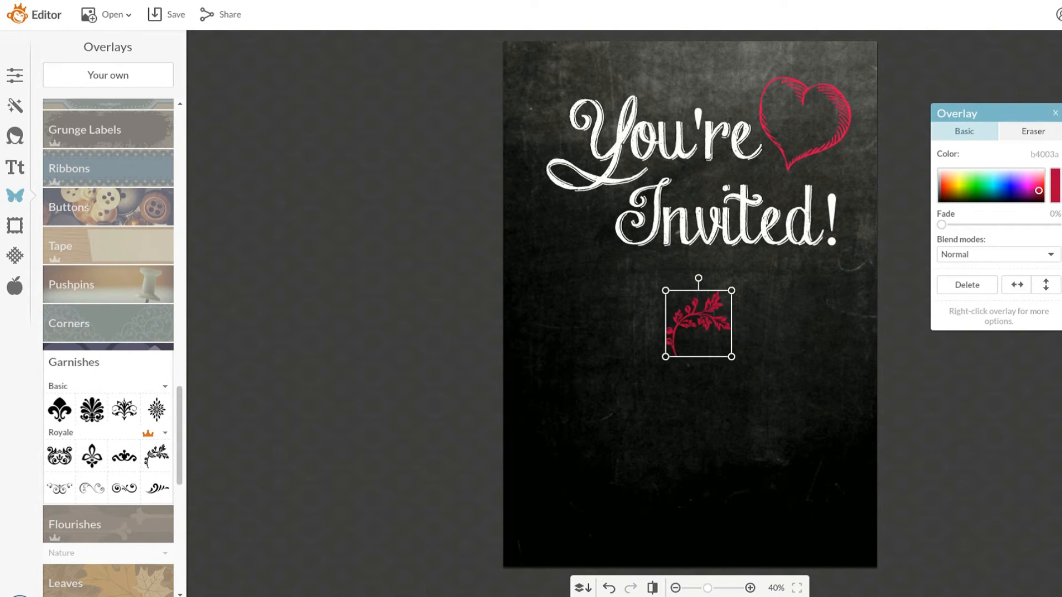
Step: Flip the leafy branch vertically and enlarge it so it curves around the lower left of "Invited!"
left_click(1045, 284)
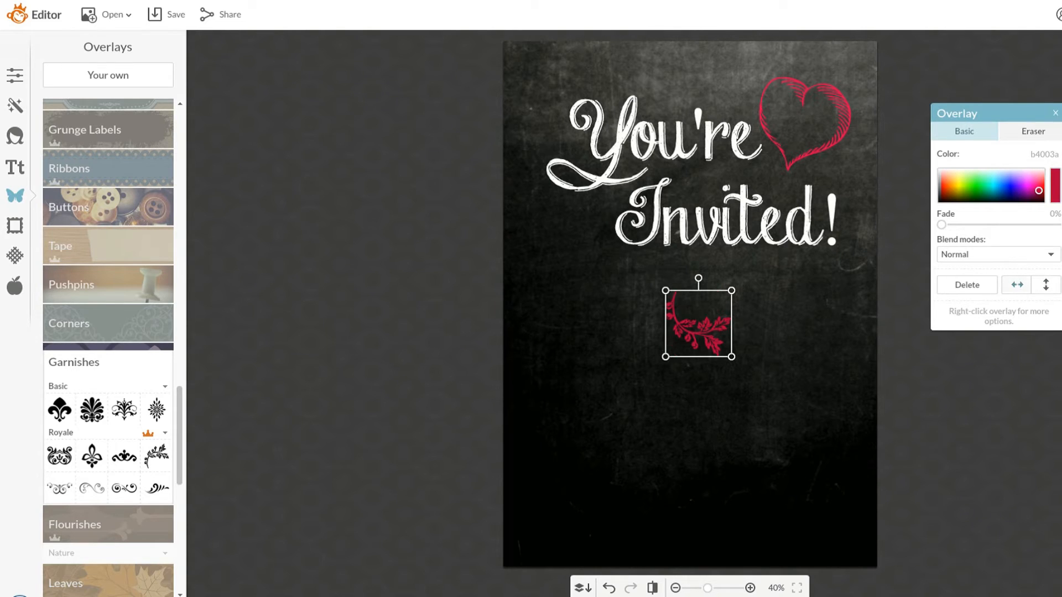
left_click_drag(734, 359, 781, 367)
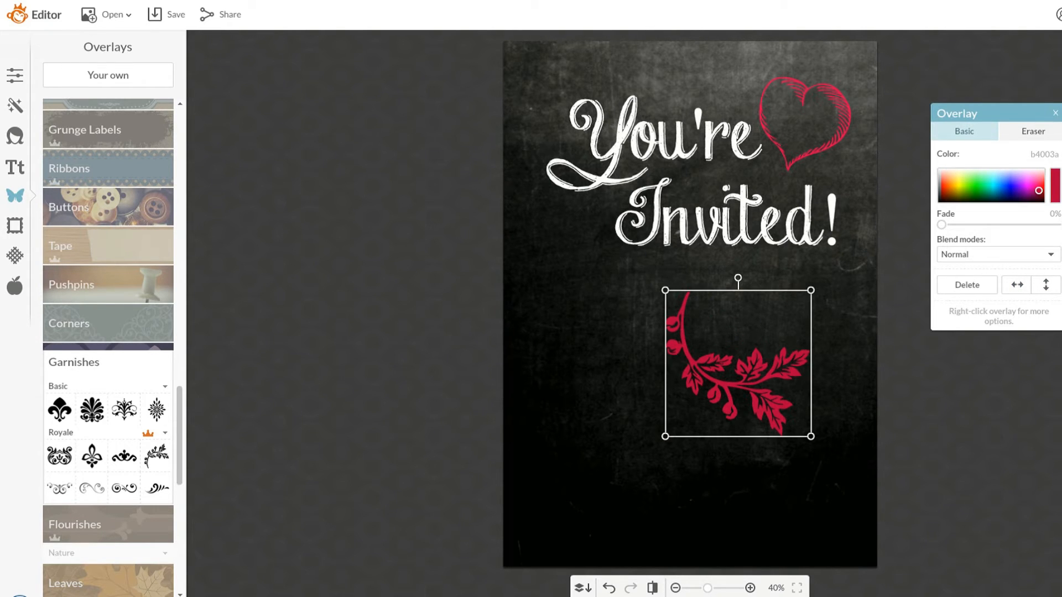
left_click_drag(725, 384, 634, 307)
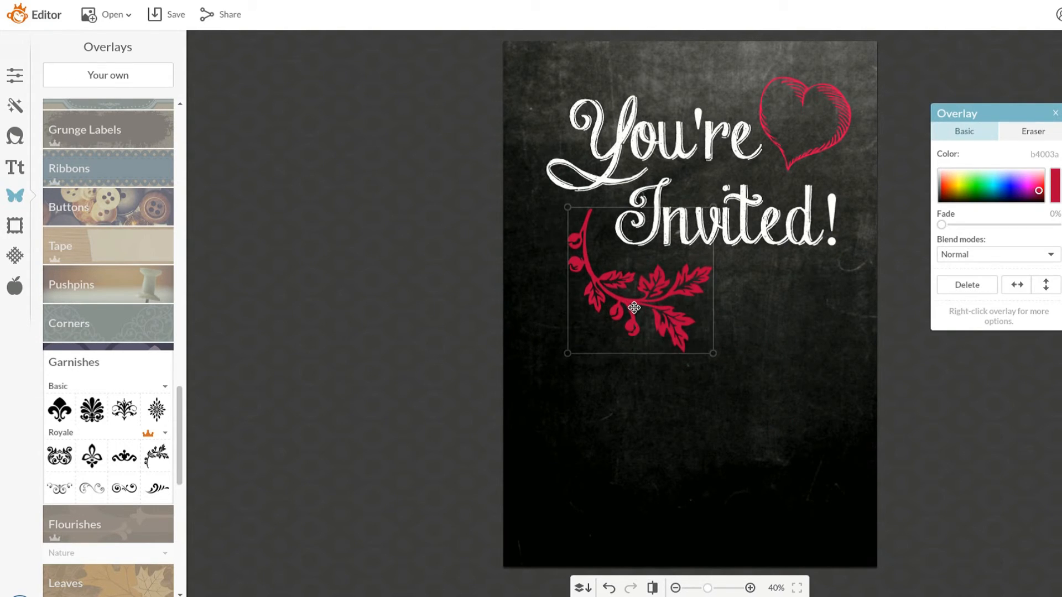
key("Escape")
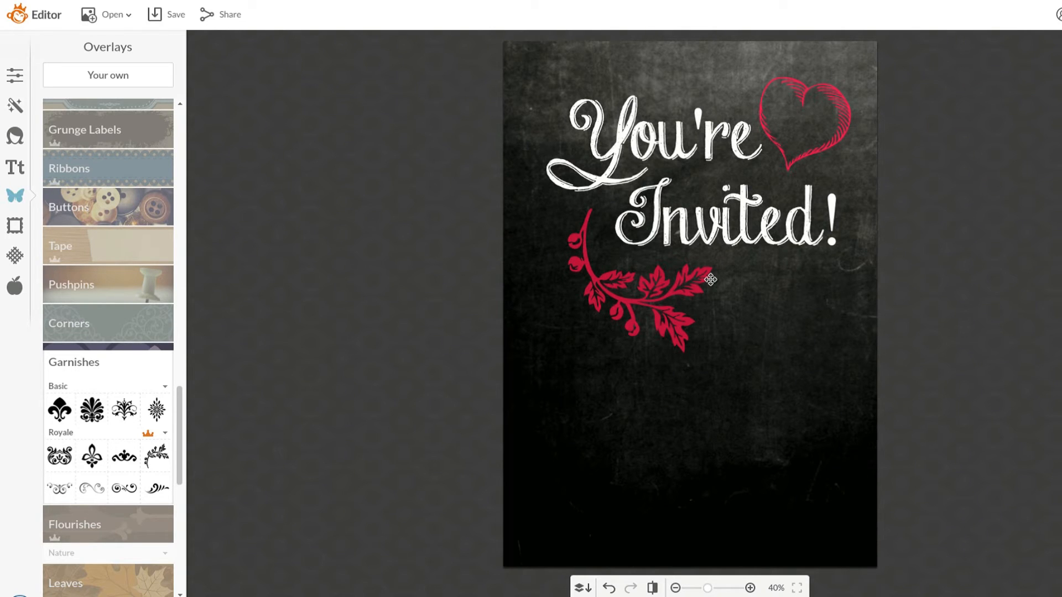
Step: Lay the plain black Boards texture over the design in Multiply mode, comparing it with the scribbled chalkboard texture
left_click(15, 256)
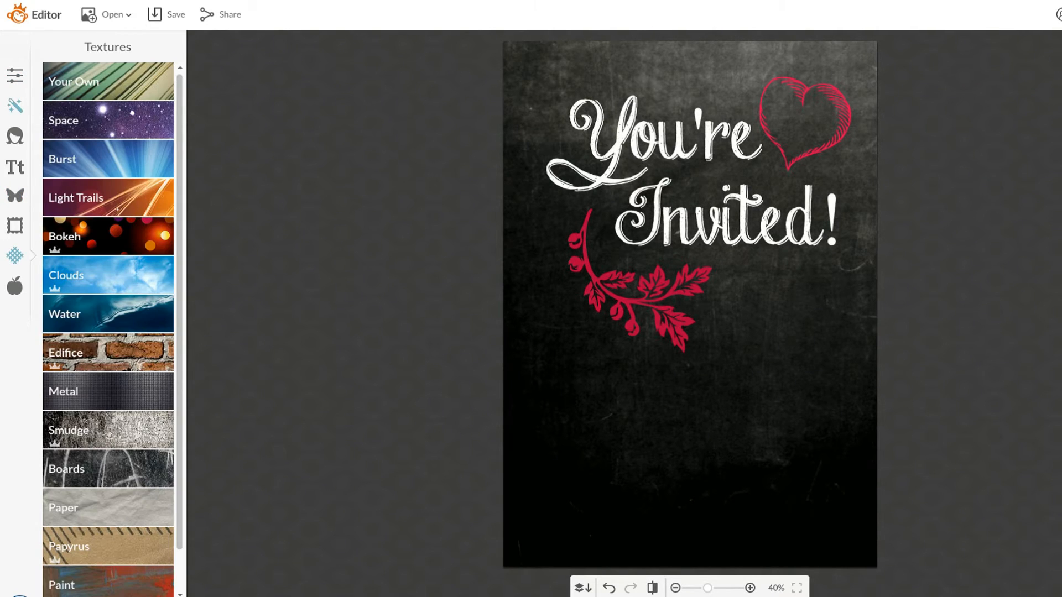
left_click(15, 106)
mouse_move(180, 188)
left_mouse_down()
mouse_move(180, 225)
mouse_move(180, 156)
left_mouse_up()
left_click(14, 255)
left_click_drag(179, 276, 180, 318)
left_click(108, 424)
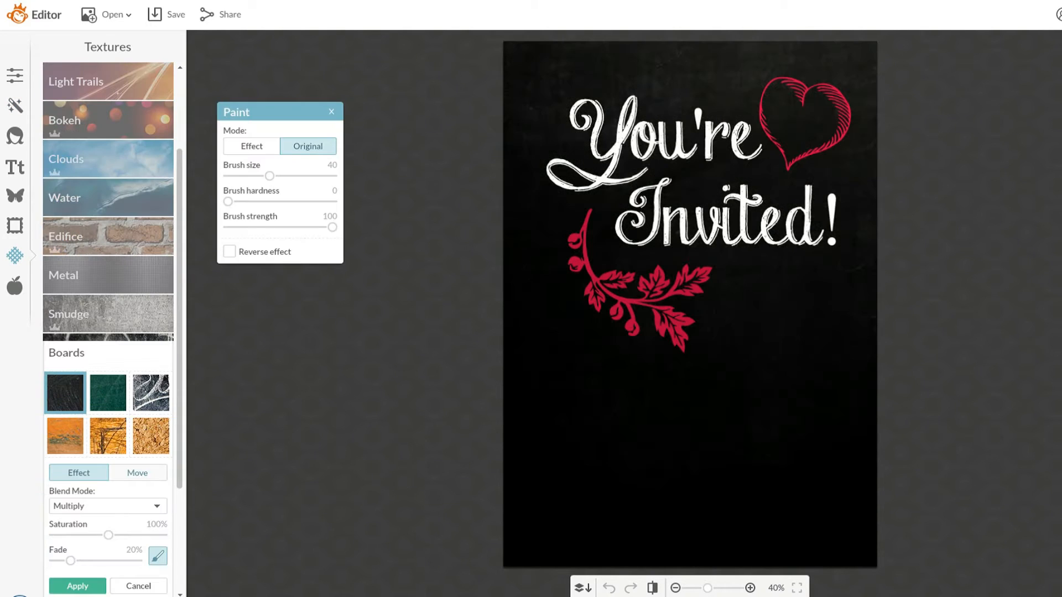
left_click(150, 394)
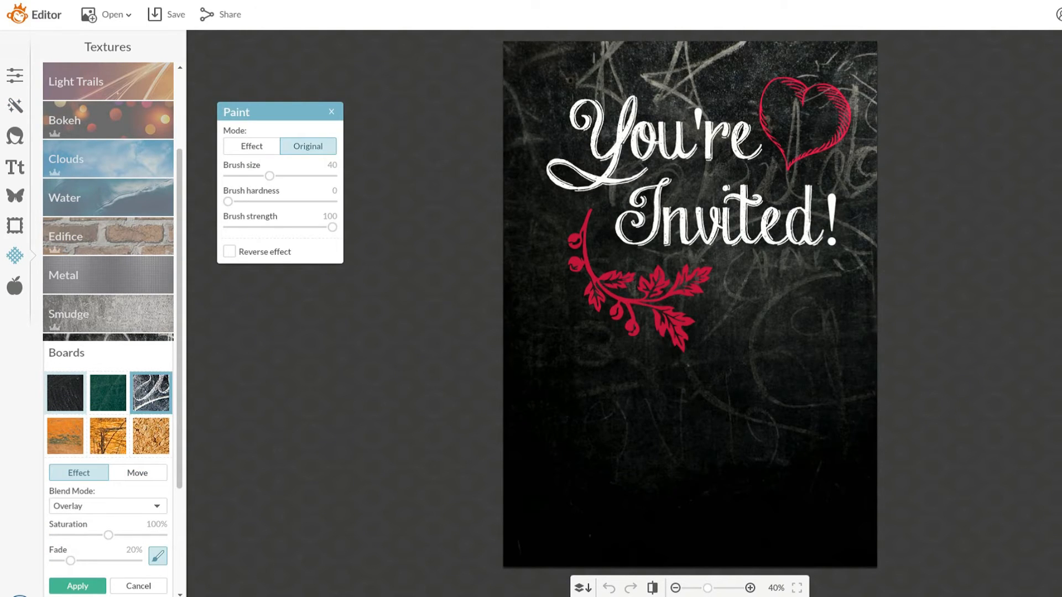
left_click(65, 393)
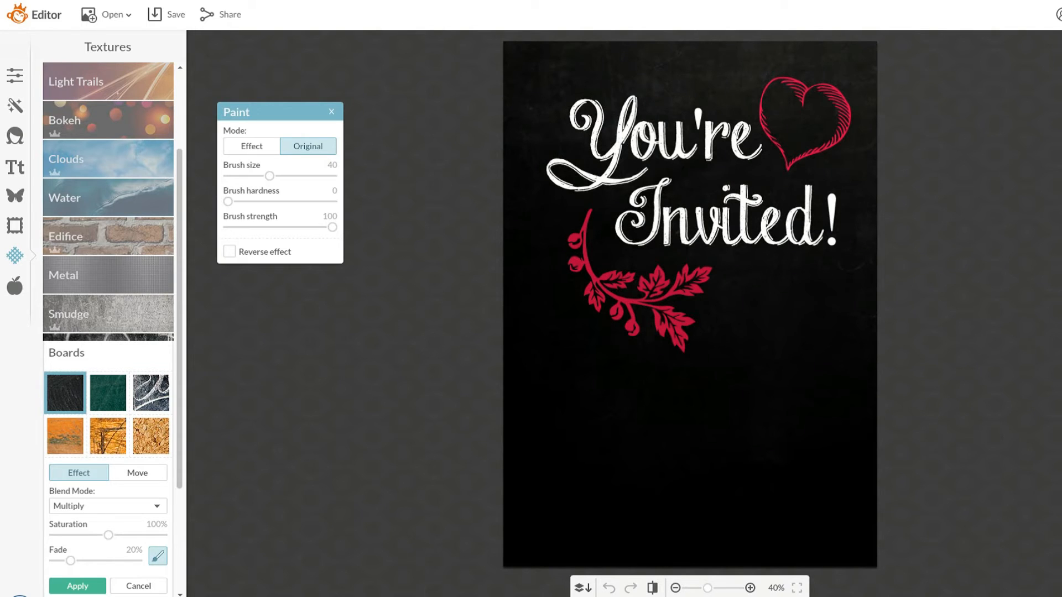
Step: Set the board texture's fade to 60% and brush the original background back over the lower chalkboard with brush size 99
left_click_drag(73, 561, 108, 561)
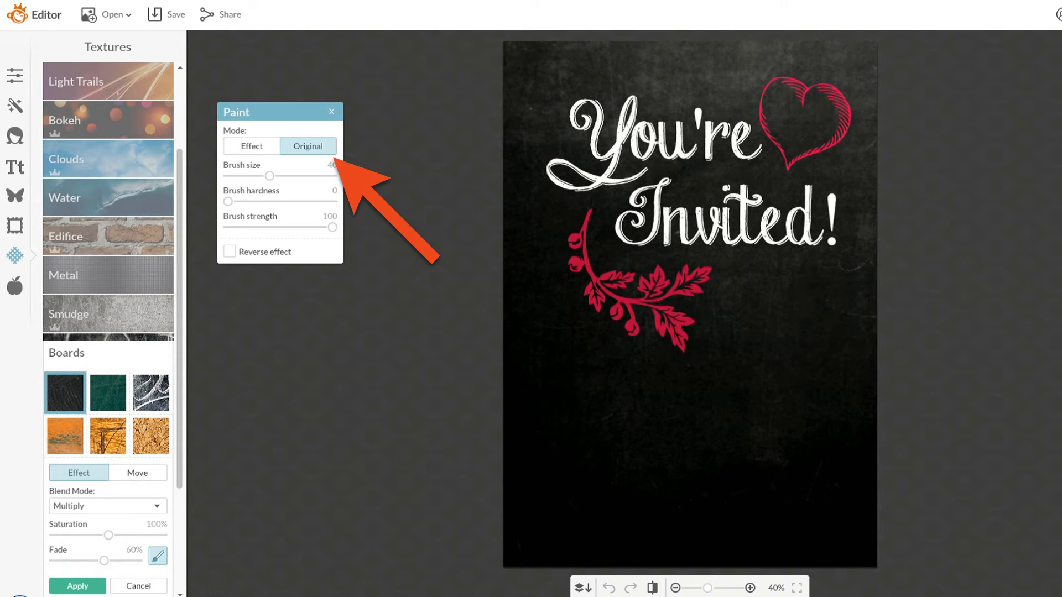
left_click_drag(269, 176, 331, 175)
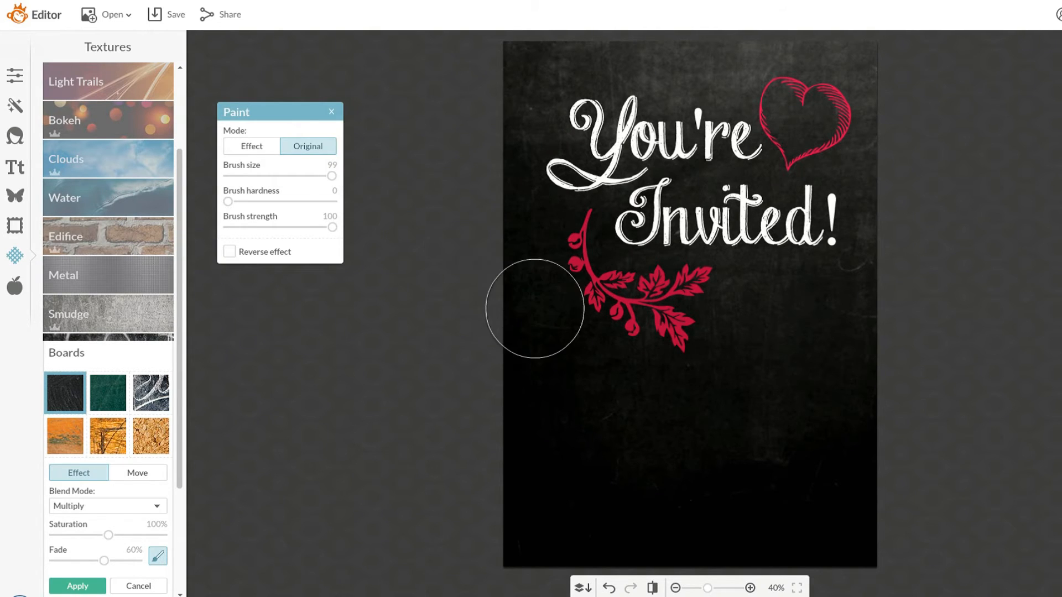
mouse_move(519, 486)
left_mouse_down()
mouse_move(629, 519)
mouse_move(736, 476)
mouse_move(869, 455)
mouse_move(790, 513)
mouse_move(607, 486)
mouse_move(543, 453)
mouse_move(523, 475)
mouse_move(573, 531)
mouse_move(872, 505)
mouse_move(667, 498)
left_mouse_up()
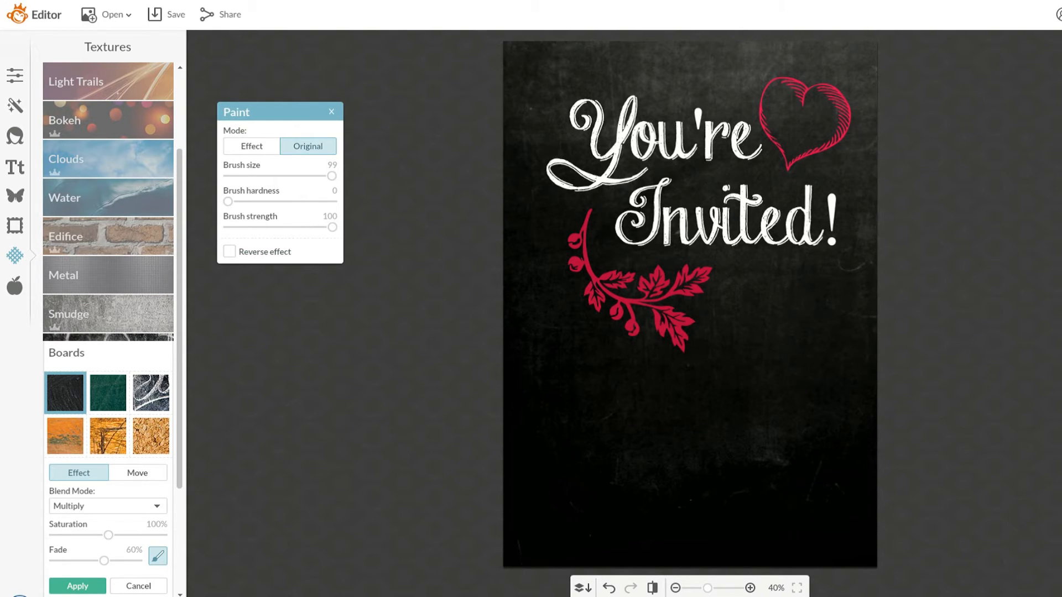
Step: Reverse the painted effect, switch the brush mode to Effect, and apply the board texture
left_click(230, 251)
left_click(252, 146)
left_click(78, 585)
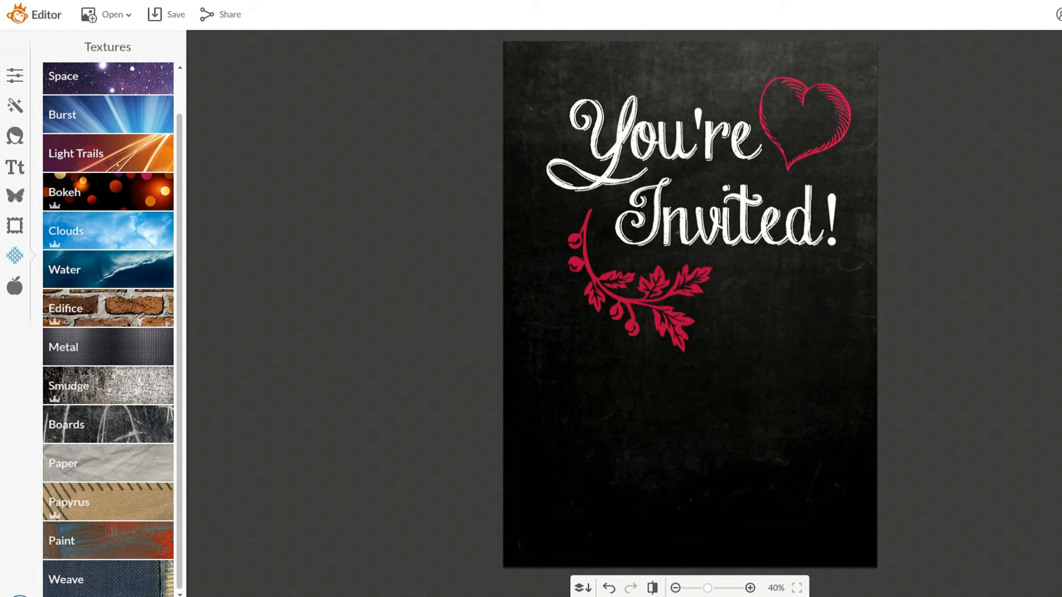
Step: Shift the "You're Invited!" heading, the heart and the leafy branch slightly higher on the chalkboard, nudging "You're" a little left
left_click_drag(670, 152, 669, 144)
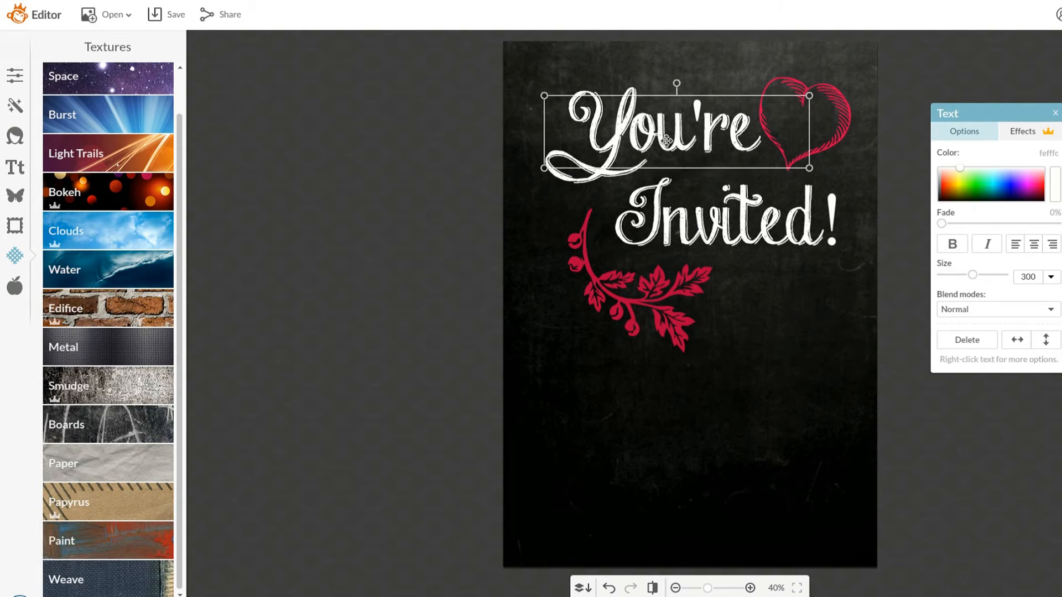
left_click_drag(847, 124, 846, 114)
left_click_drag(718, 224, 719, 214)
left_click_drag(637, 315, 636, 300)
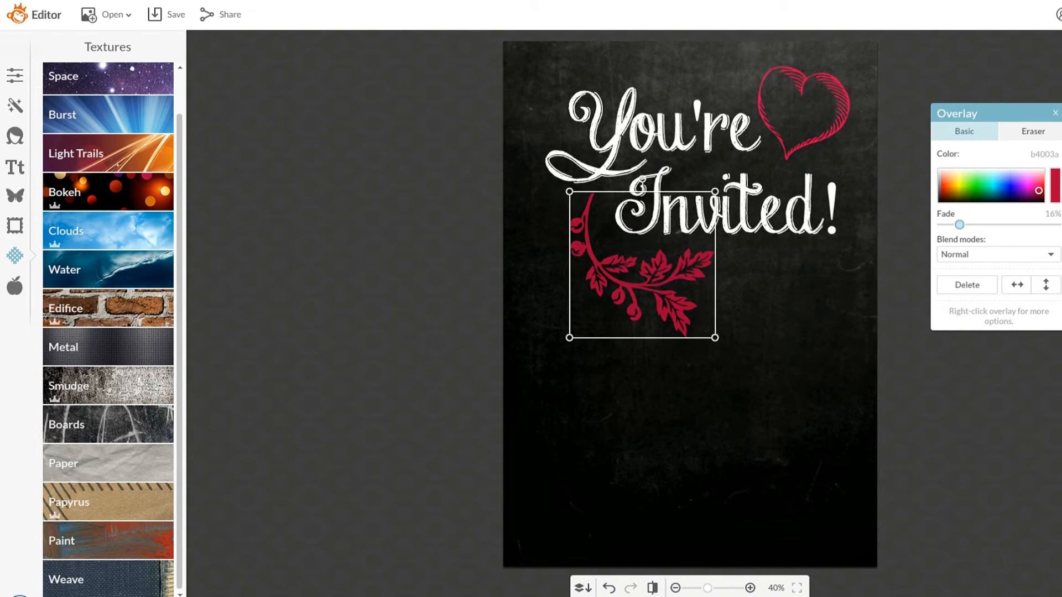
left_click(835, 119)
left_click(767, 248)
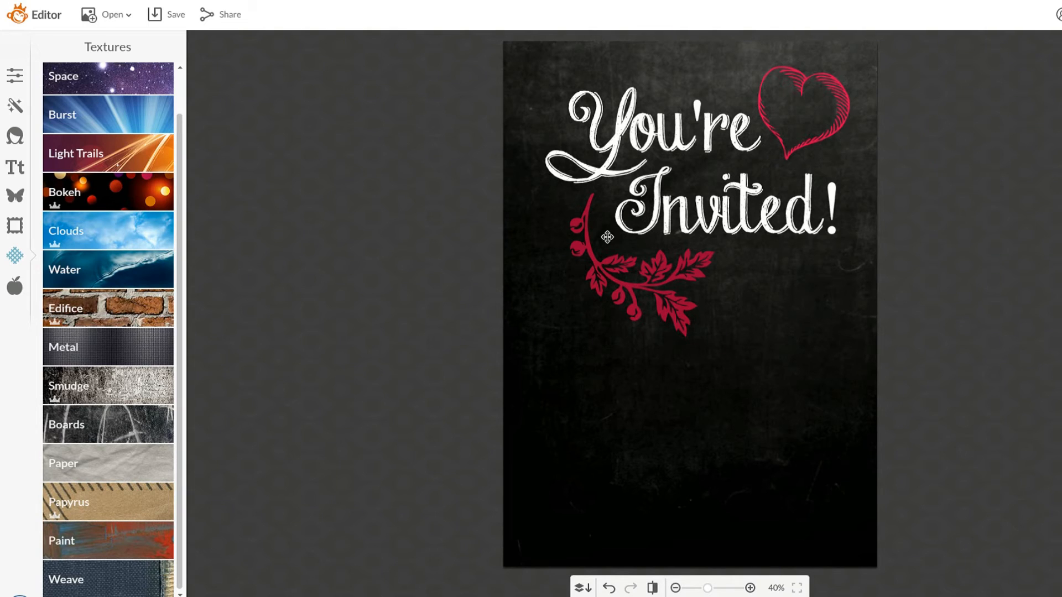
left_click_drag(613, 152, 616, 141)
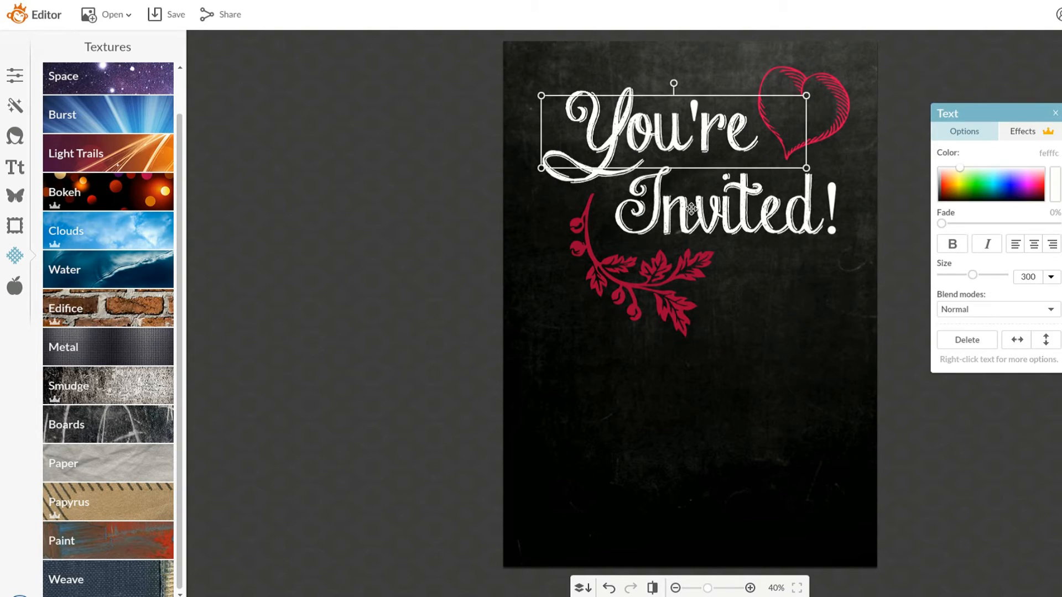
left_click(648, 326)
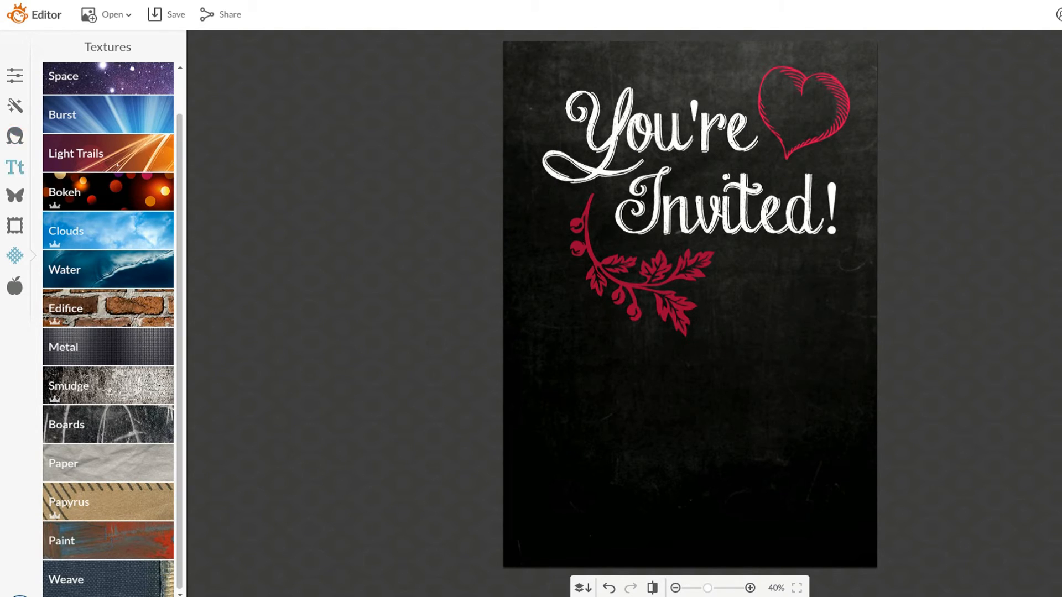
Step: Add the text "Kindly RSVP By" in the Sail font and near-white fffefc below the branch, widening its box to fit one line
left_click(15, 167)
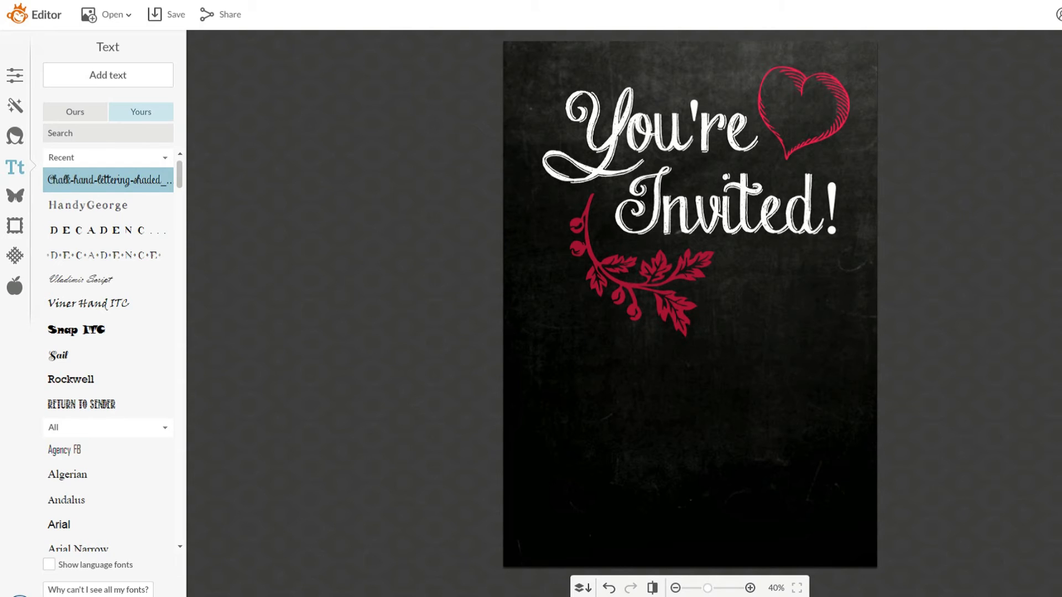
left_click(671, 298)
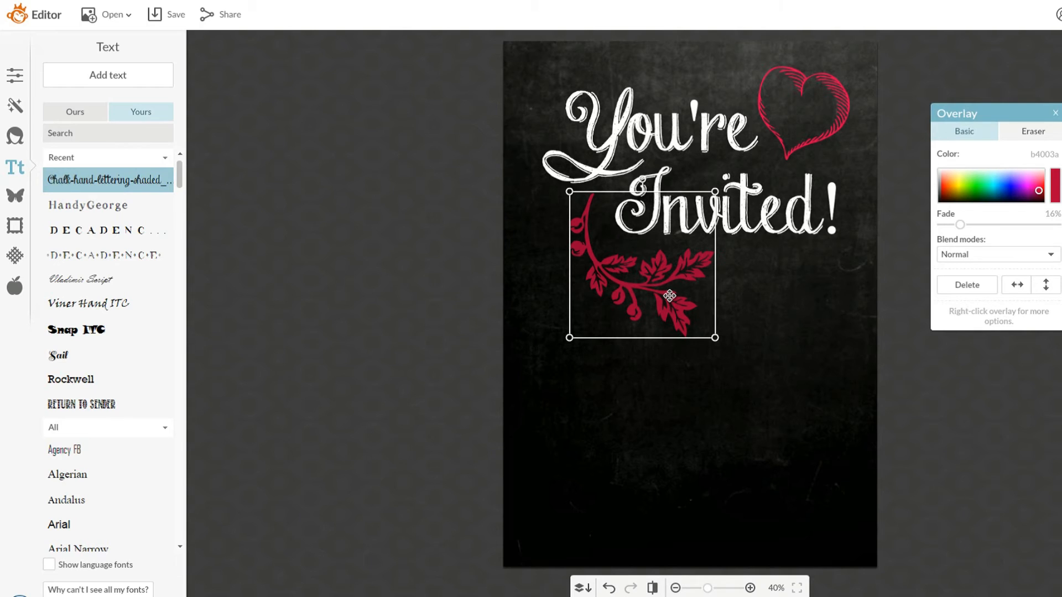
left_click(354, 210)
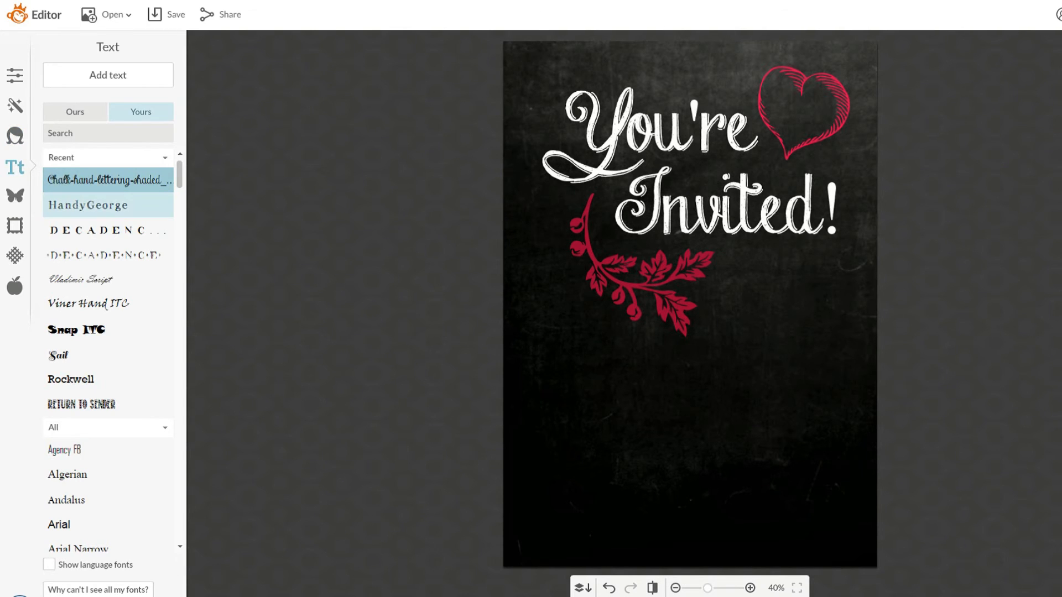
left_click(58, 355)
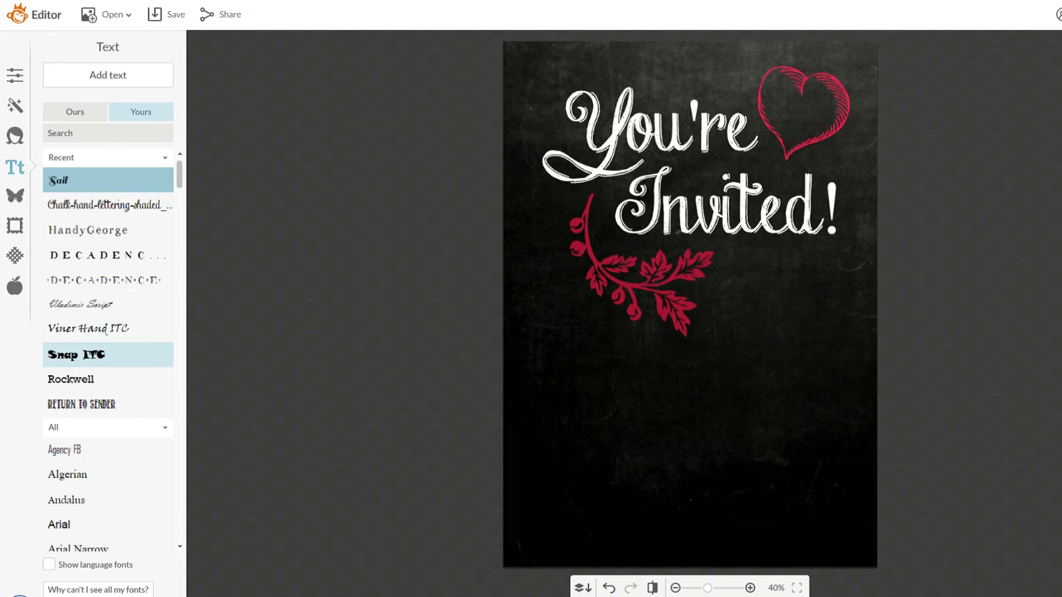
left_click(108, 75)
left_click_drag(749, 284, 756, 481)
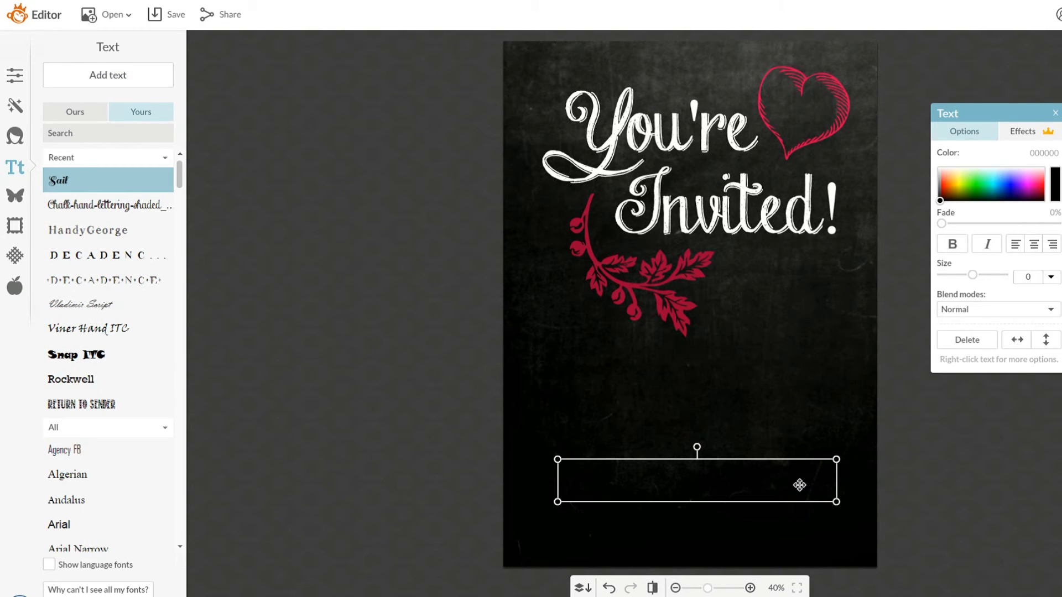
left_click(953, 168)
left_click(765, 484)
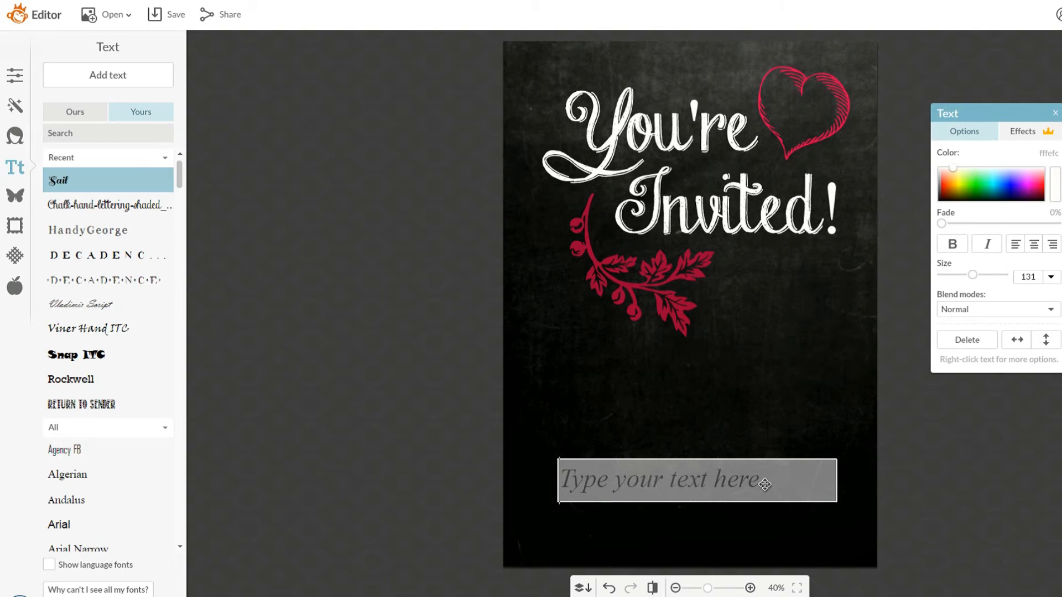
type("Kindly RSVP")
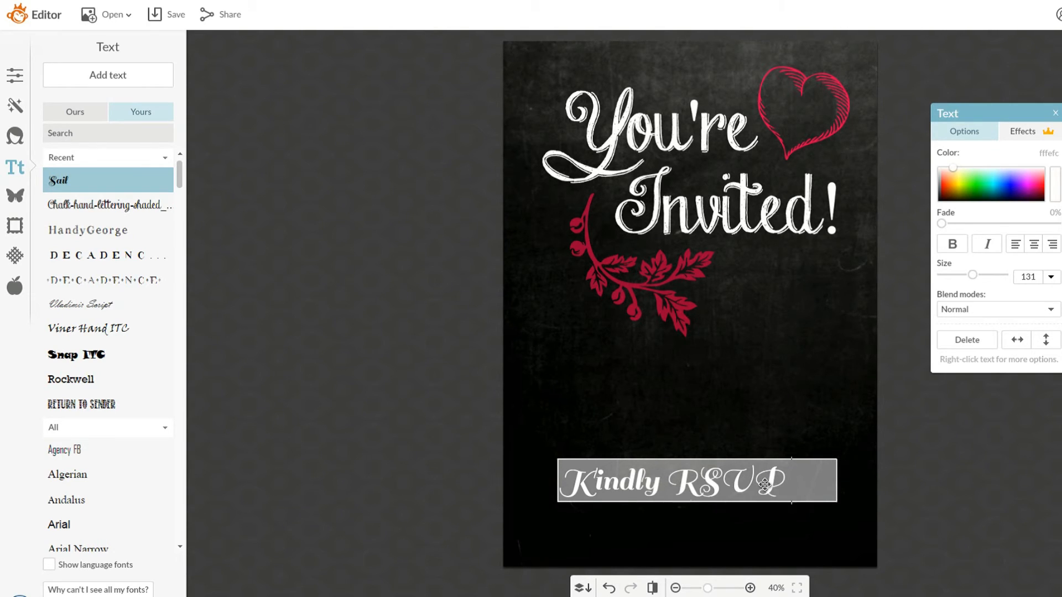
key("Return")
type("By")
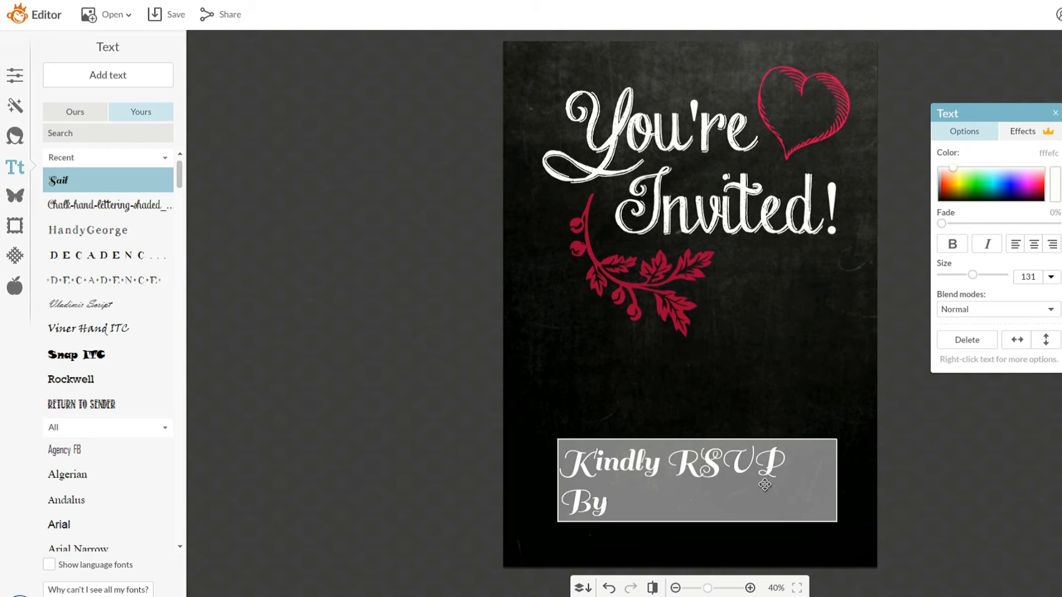
left_click(777, 424)
mouse_move(839, 482)
left_mouse_down()
mouse_move(870, 480)
mouse_move(858, 479)
left_mouse_up()
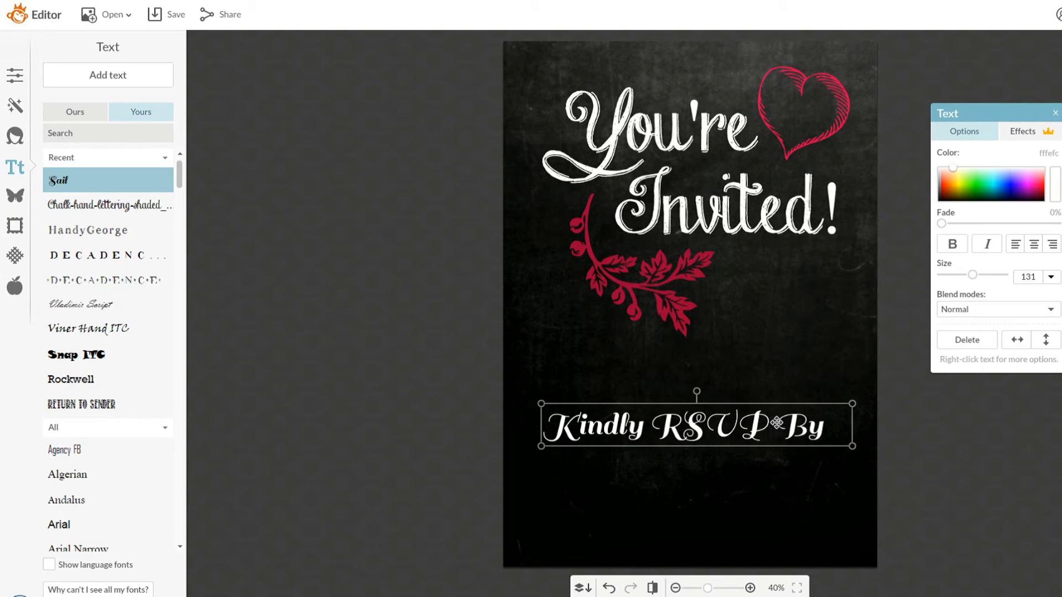
Step: Compare several fonts on the "Kindly RSVP By" line, including Viner Hand ITC and Birmingham, and set it in BirminghamElongated
left_click(88, 230)
left_click(99, 255)
left_click(88, 329)
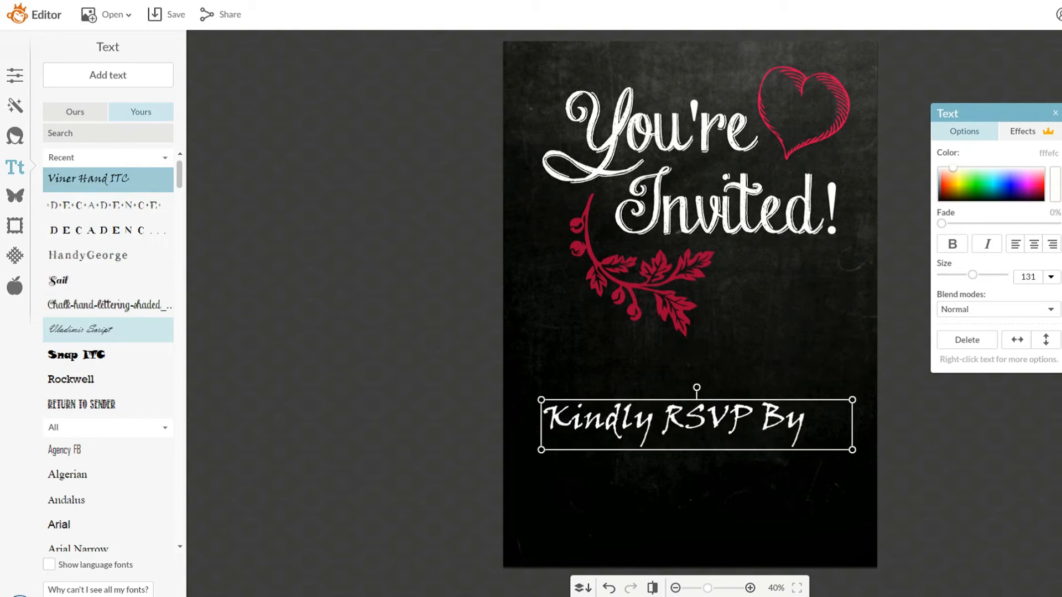
left_click(83, 403)
scroll(108, 387, "down", 6)
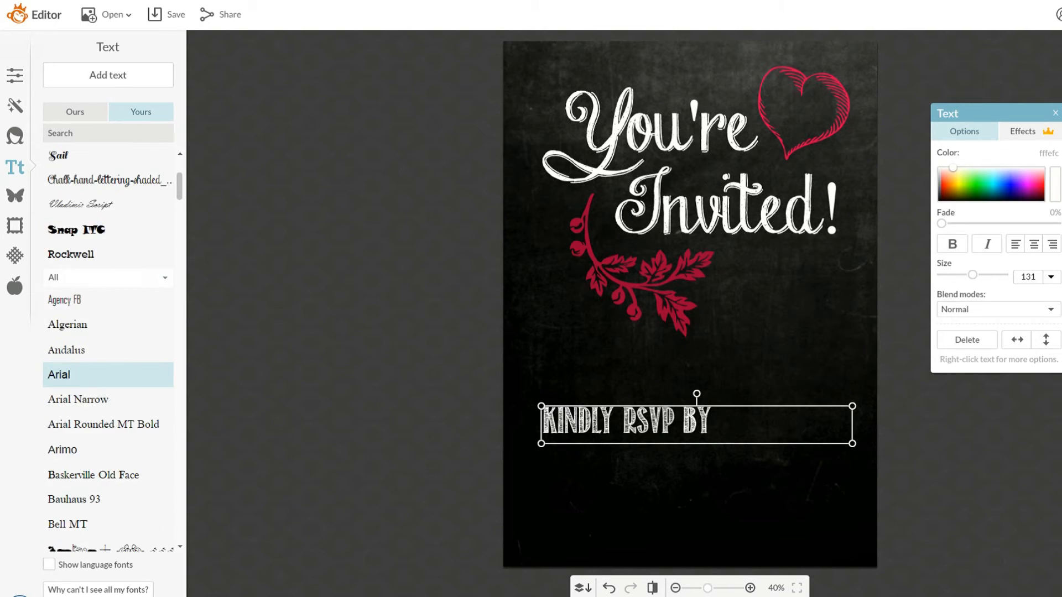
left_click(83, 440)
scroll(108, 459, "down", 1)
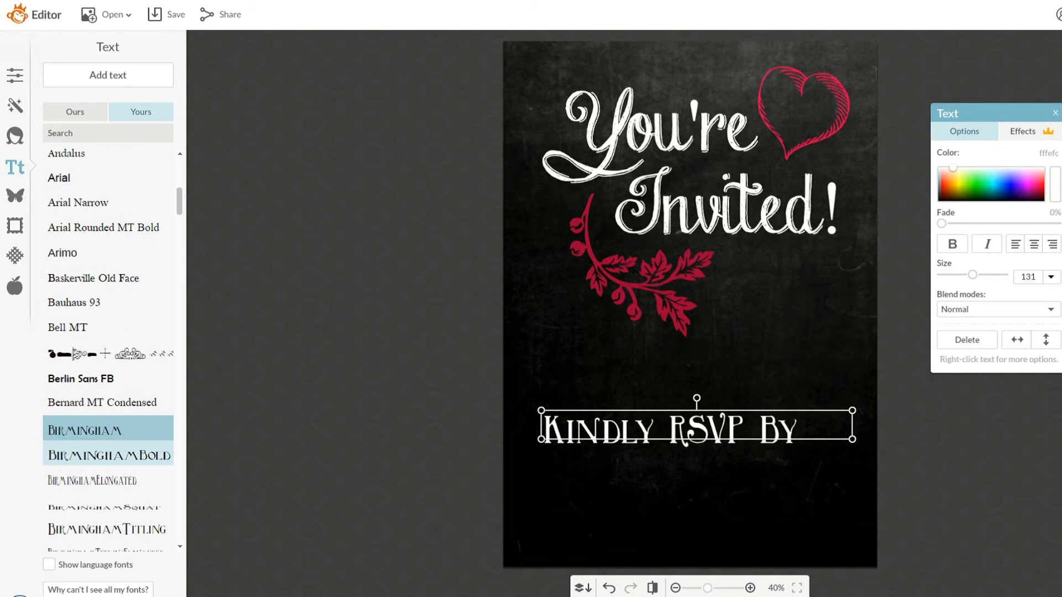
left_click(83, 455)
scroll(82, 455, "down", 1)
left_click(83, 455)
scroll(82, 464, "down", 2)
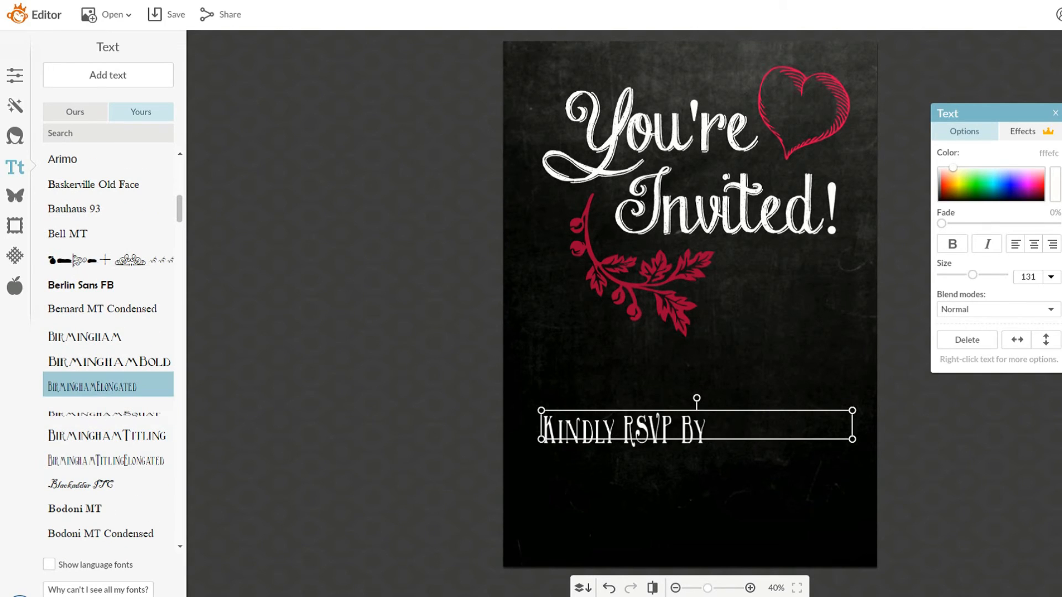
Step: Center-align the "Kindly RSVP By" text, duplicate it, and place the copy below the original
left_click_drag(838, 429, 746, 429)
left_click(1033, 244)
right_click(746, 429)
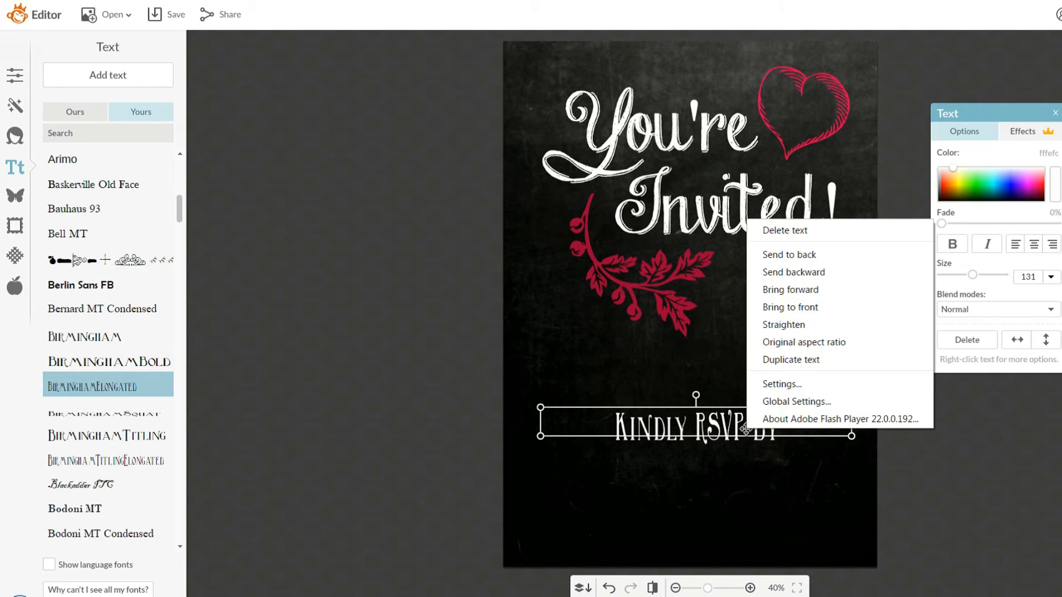
left_click(774, 359)
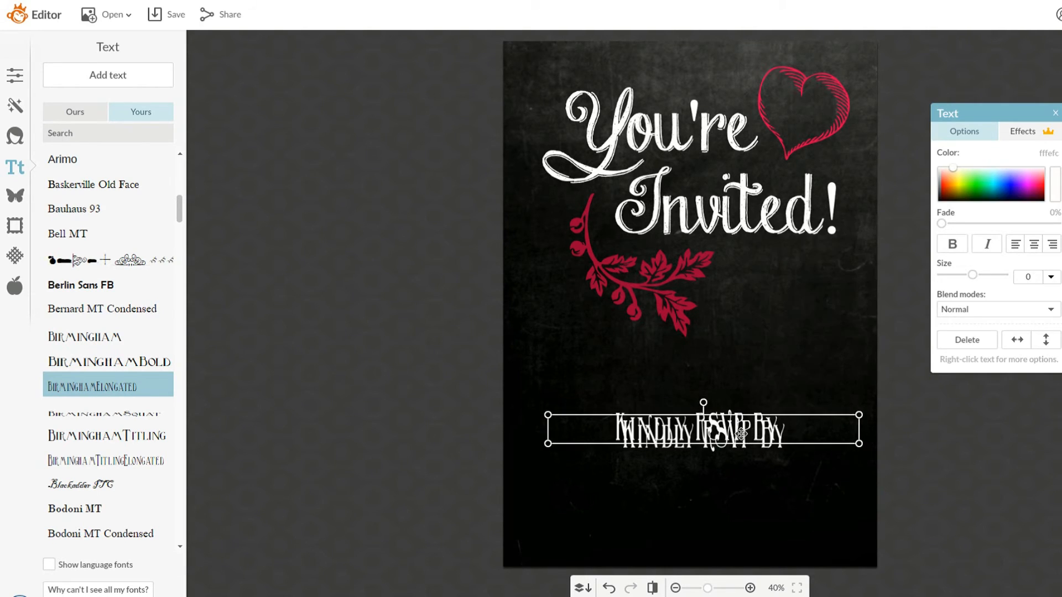
left_click_drag(741, 440, 775, 494)
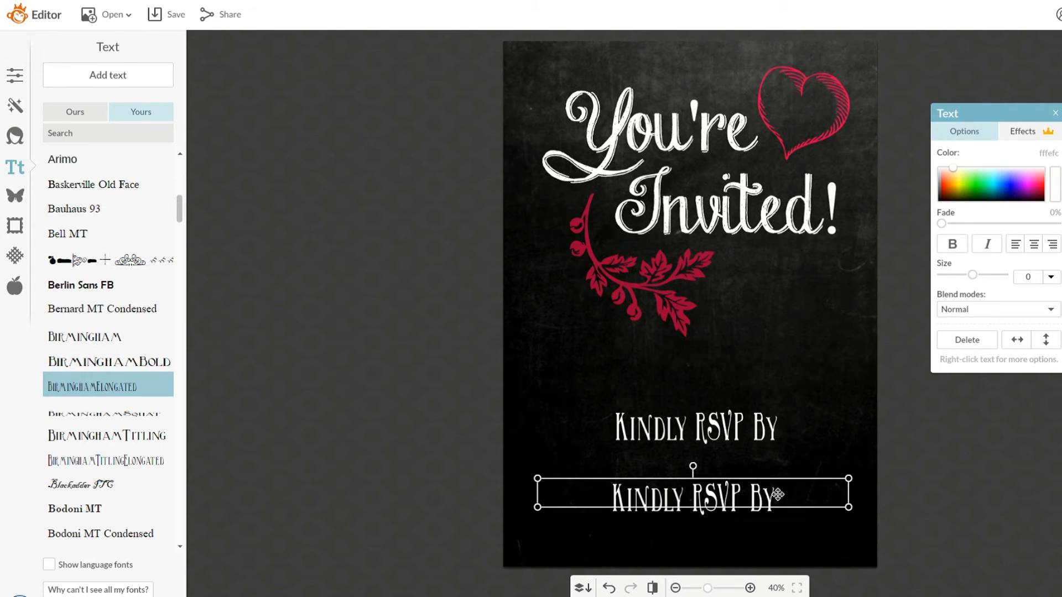
Step: Replace the duplicate's text with "August First" and "Two Thousand and Seventeen"
double_click(778, 494)
key("BackSpace")
key("BackSpace")
key("BackSpace")
key("BackSpace")
key("BackSpace")
key("BackSpace")
key("BackSpace")
key("BackSpace")
key("BackSpace")
key("BackSpace")
key("BackSpace")
key("BackSpace")
key("BackSpace")
key("BackSpace")
type("August")
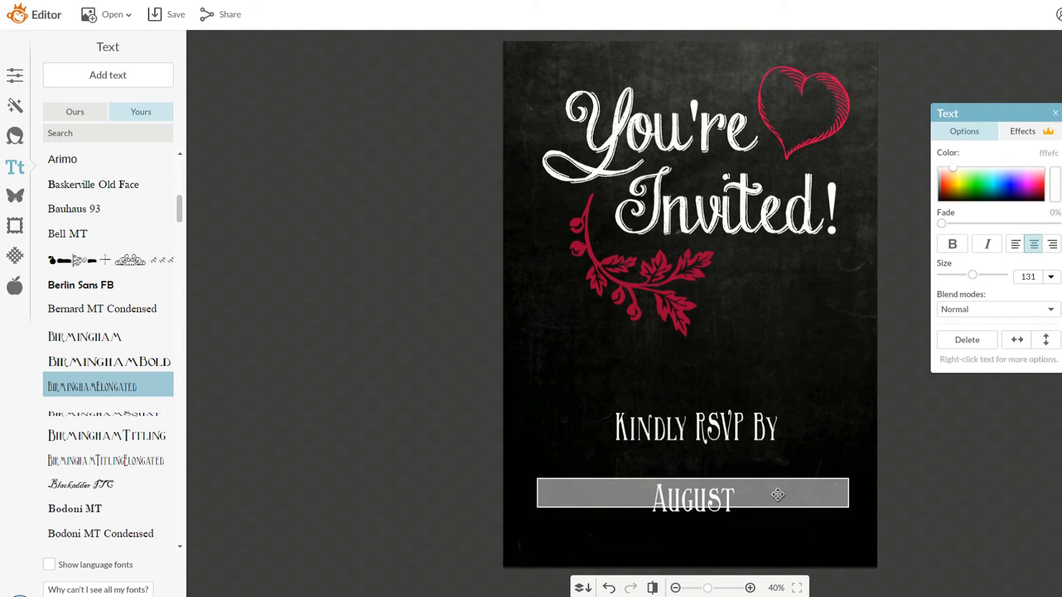
type(" First,")
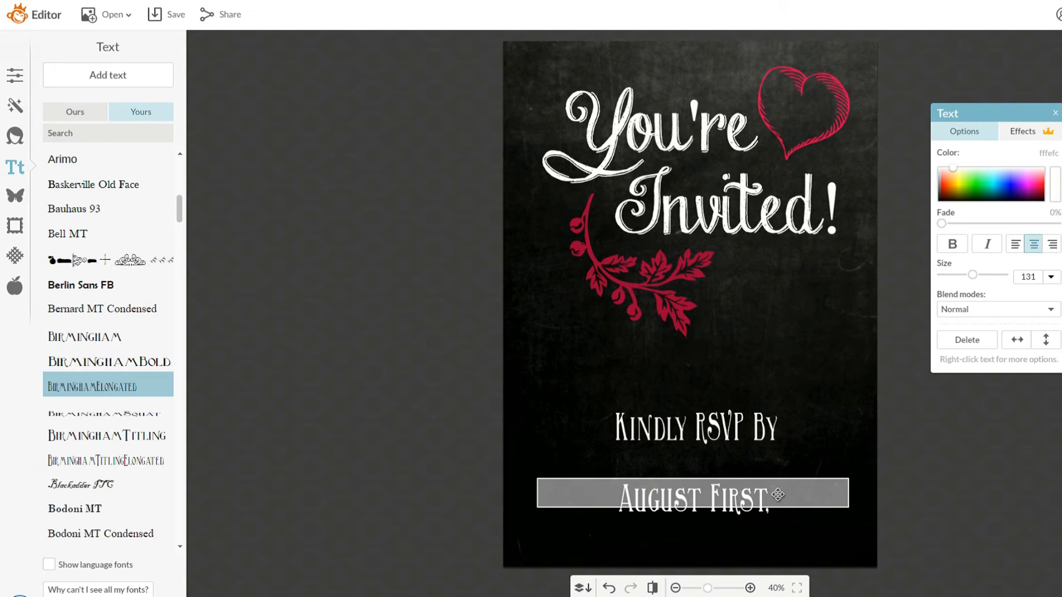
key("Return")
type("Two Thousand and")
key("Return")
type("Seventeen")
Step: Resize the date text to 100 and center it directly beneath the "Kindly RSVP By" line
left_click(854, 504)
left_click_drag(853, 504, 876, 512)
type("100")
key("Return")
left_click_drag(722, 495, 738, 481)
left_click(912, 470)
Step: Set the size of the "Kindly RSVP By" line to 140
left_click(722, 423)
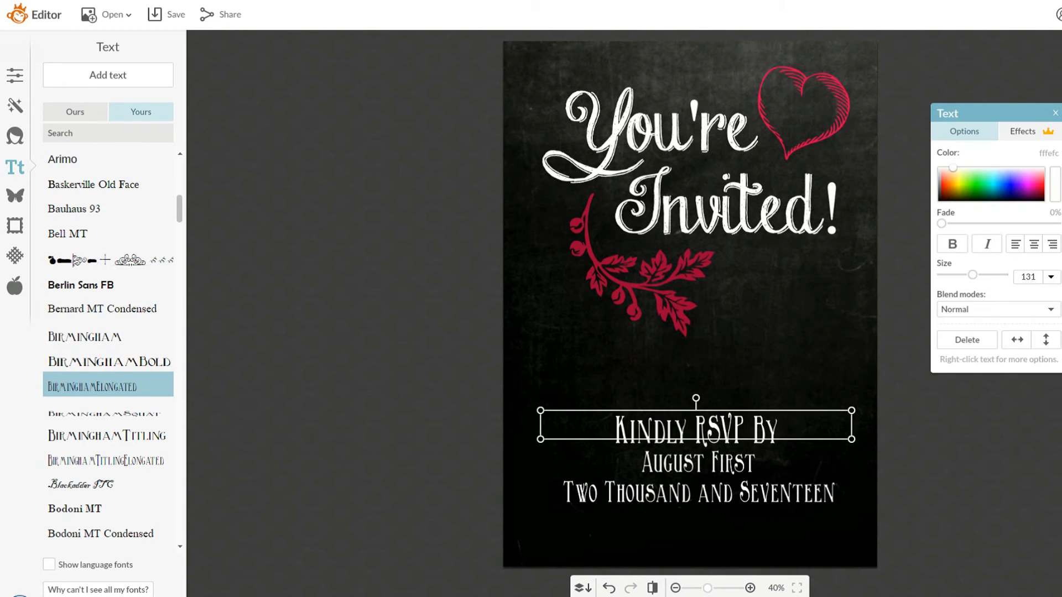
type("140")
key("Return")
left_click(913, 470)
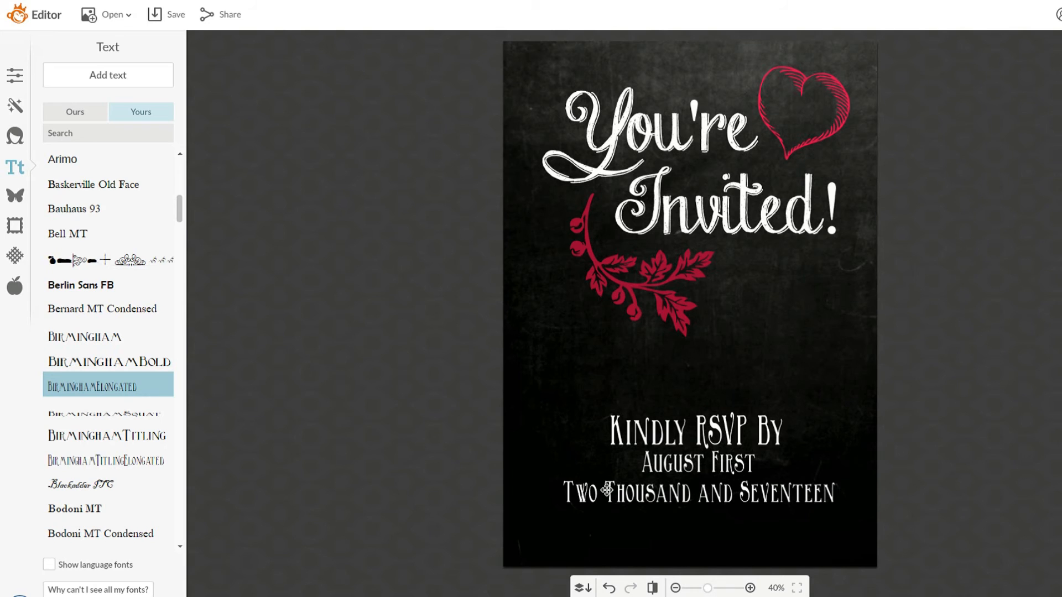
Step: Move the RSVP and date text up, and the branch, "You're Invited!" heading and heart down, to tighten the layout
left_click_drag(700, 430, 701, 387)
left_click_drag(696, 461, 695, 422)
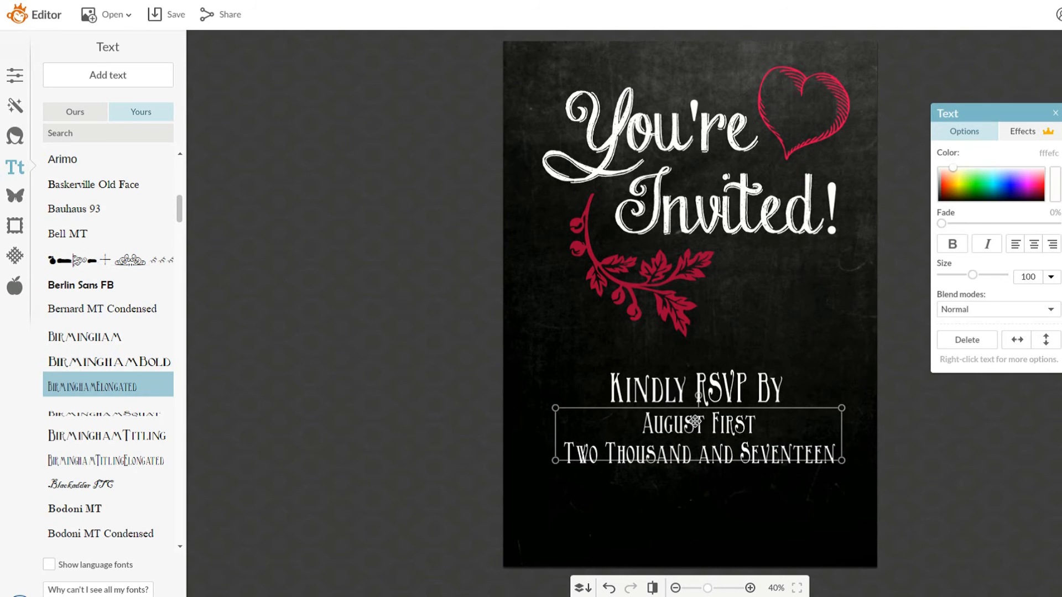
left_click_drag(662, 277, 662, 305)
left_click_drag(747, 222, 749, 248)
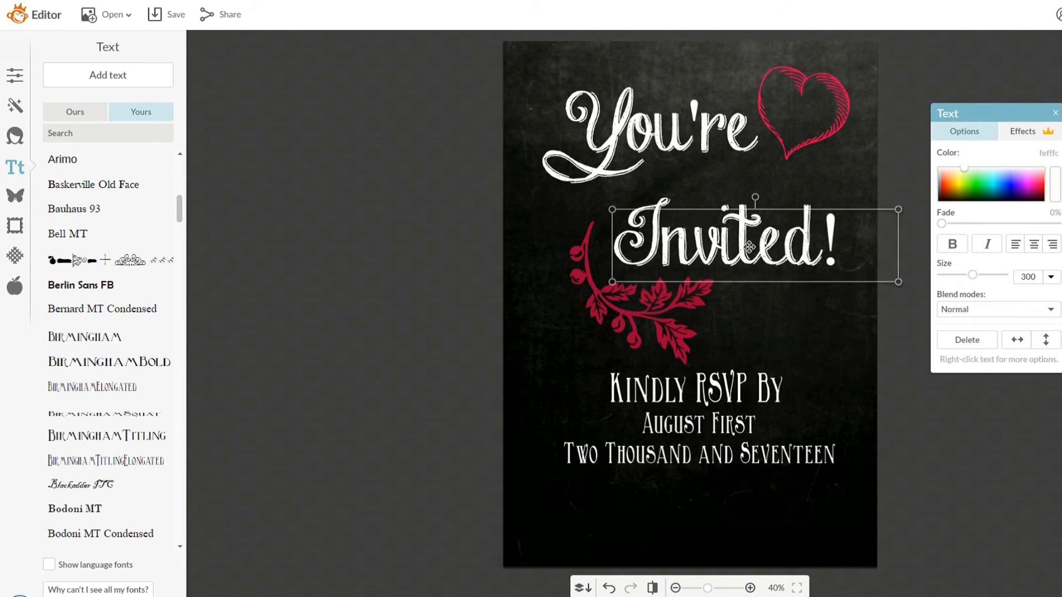
left_click_drag(663, 138, 664, 166)
left_click_drag(818, 112, 818, 142)
left_click(711, 318)
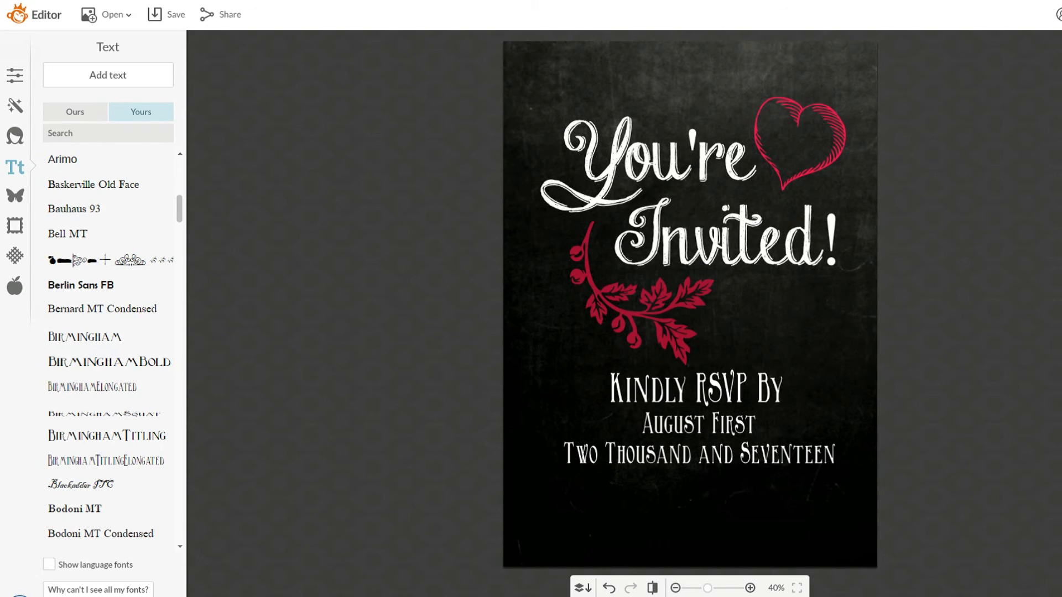
Step: Add the second Ribbons overlay, a chain of linked shapes, below the date text after trying and removing the XOXO ribbon
left_click(15, 195)
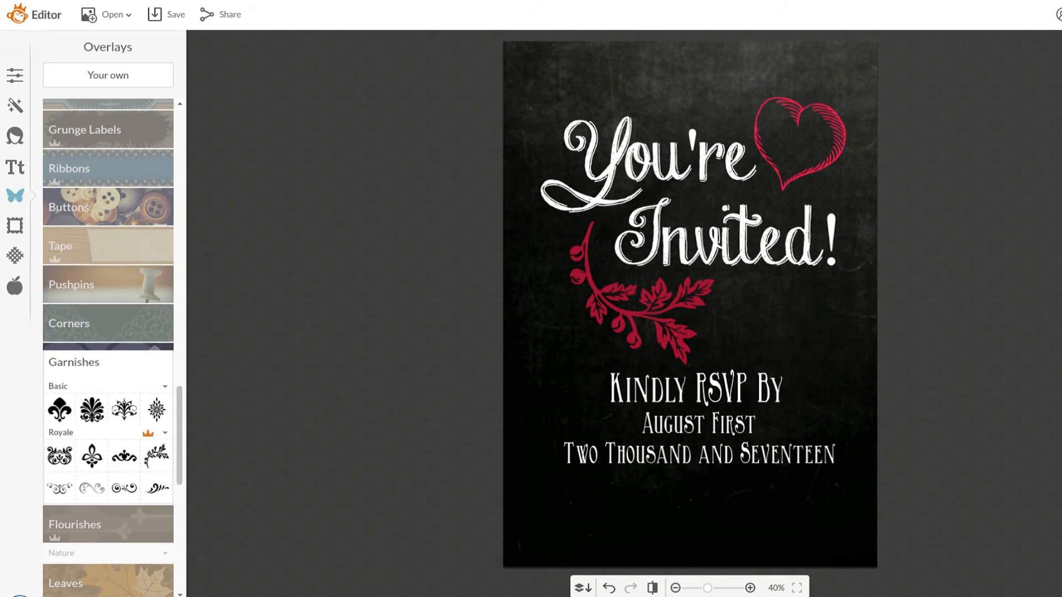
left_click(84, 129)
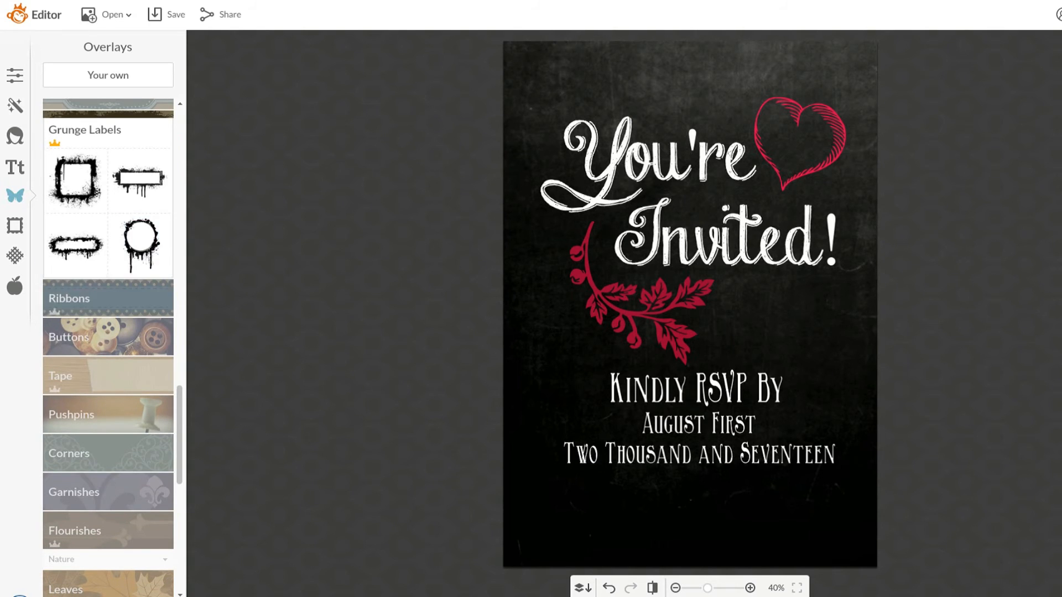
left_click(69, 298)
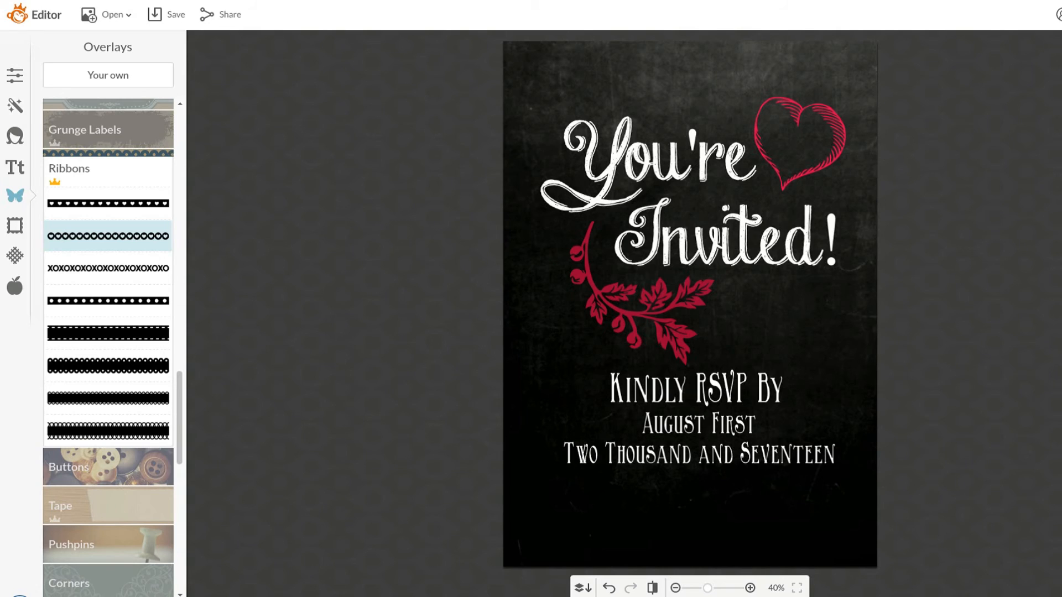
left_click(108, 267)
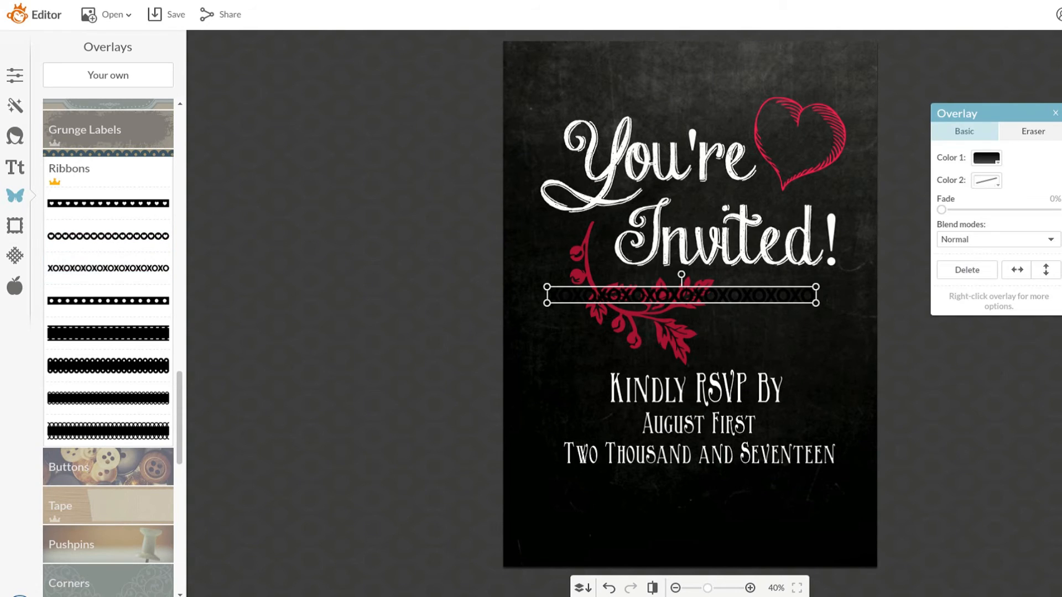
key("Delete")
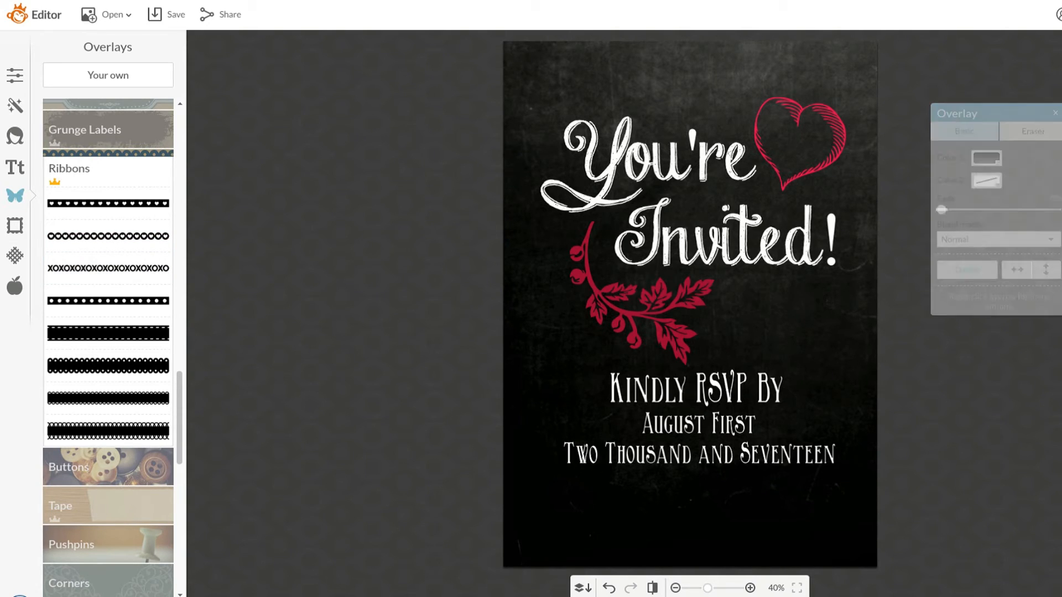
left_click(108, 236)
left_click_drag(773, 301, 796, 493)
Step: Recolor the ribbon's Color 1 to the heart's red and nudge the ribbon into place under the date text
left_click(986, 159)
left_click(730, 497)
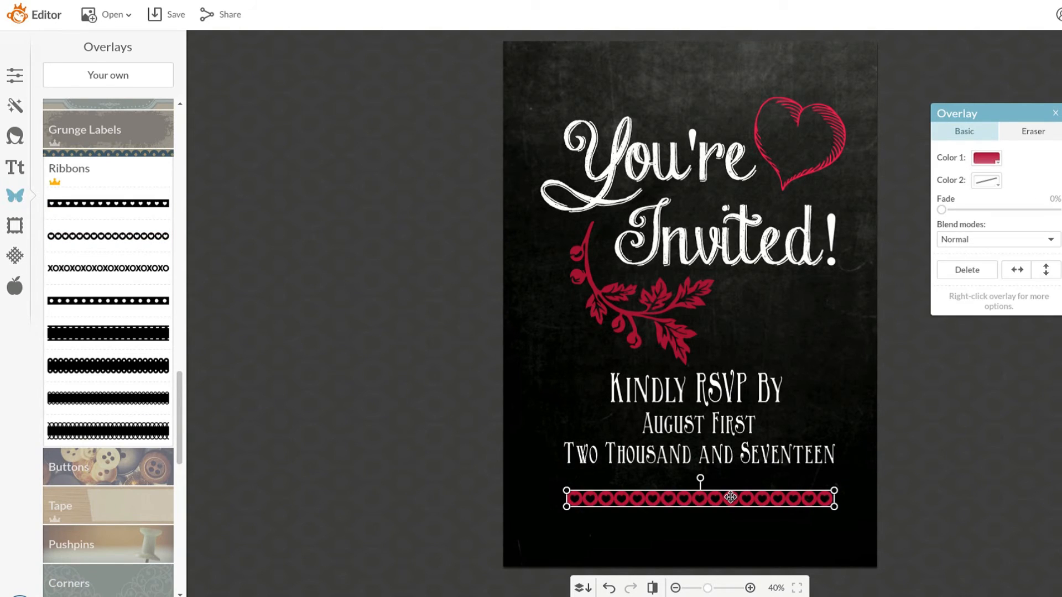
left_click_drag(729, 496, 728, 496)
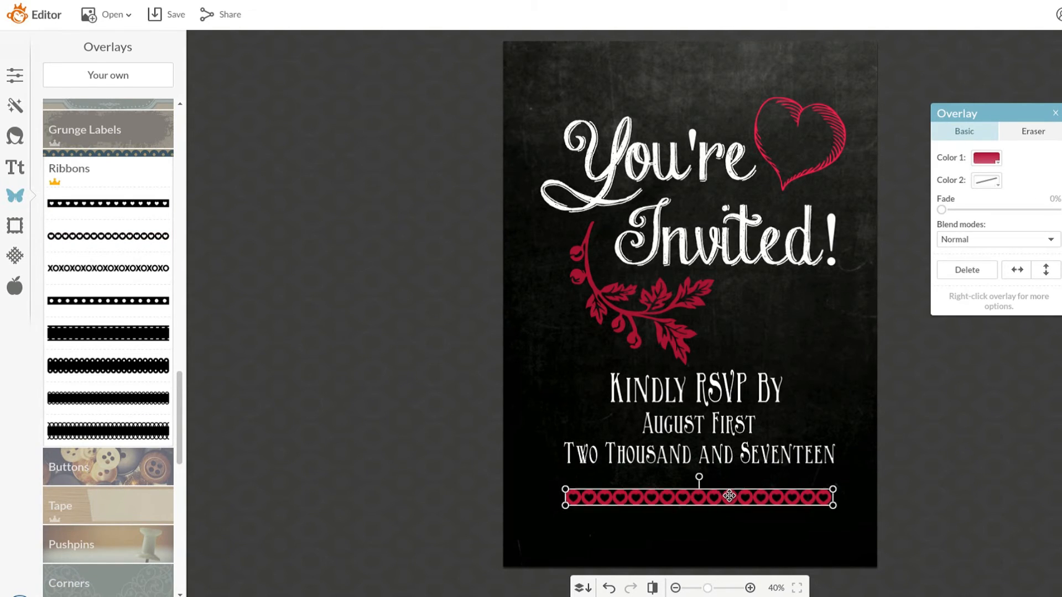
Step: Delete the red ribbon divider from below the date text
left_click(1055, 112)
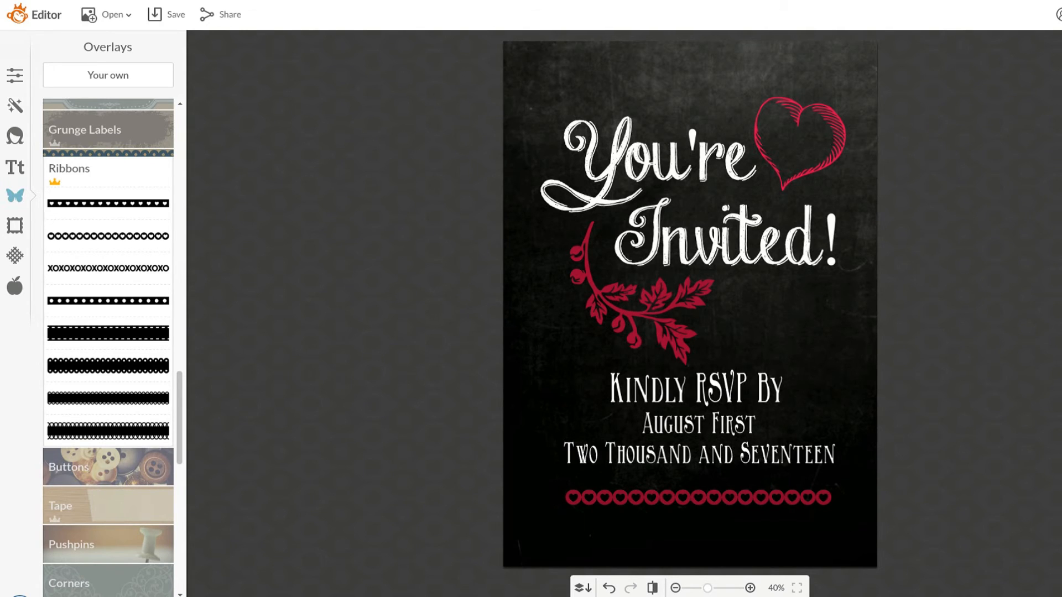
left_click(748, 500)
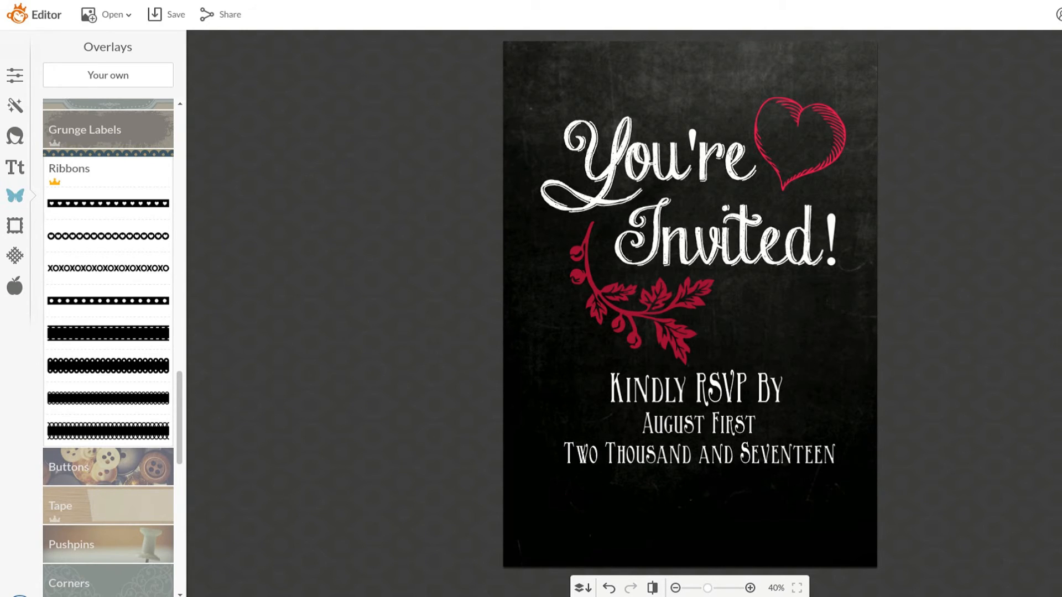
Step: Browse the Corners overlays and neighbouring ornament sets, try one ornament on the invitation and delete it
scroll(123, 376, "down", 3)
left_click(123, 375)
left_click_drag(179, 470, 179, 470)
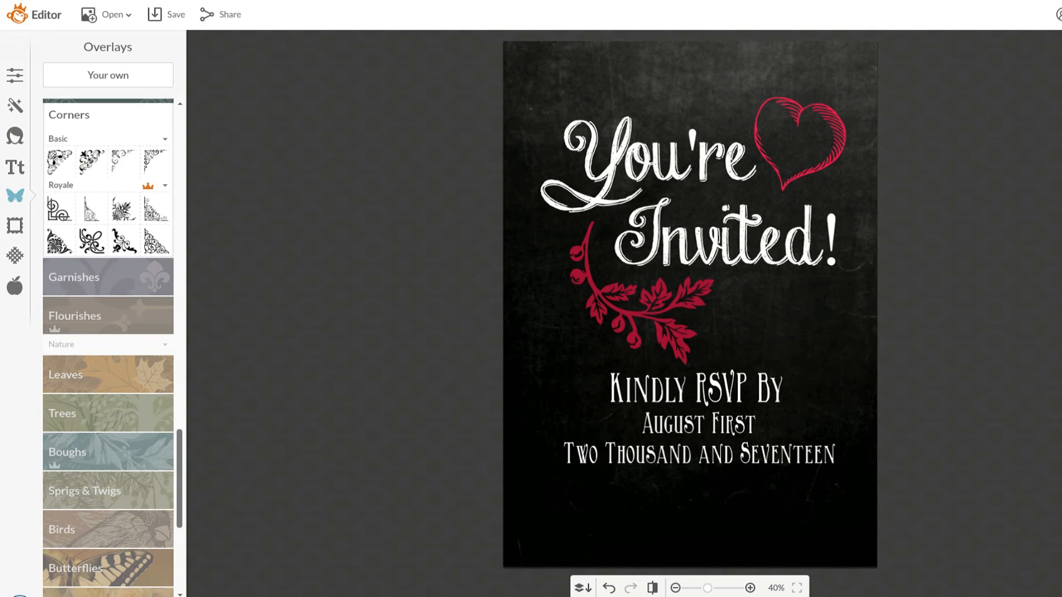
scroll(108, 296, "down", 2)
left_click(108, 294)
left_click(91, 214)
left_click(967, 285)
Step: Try an ornament from the Floral overlays below the date text and delete it
scroll(110, 445, "down", 3)
left_click(118, 480)
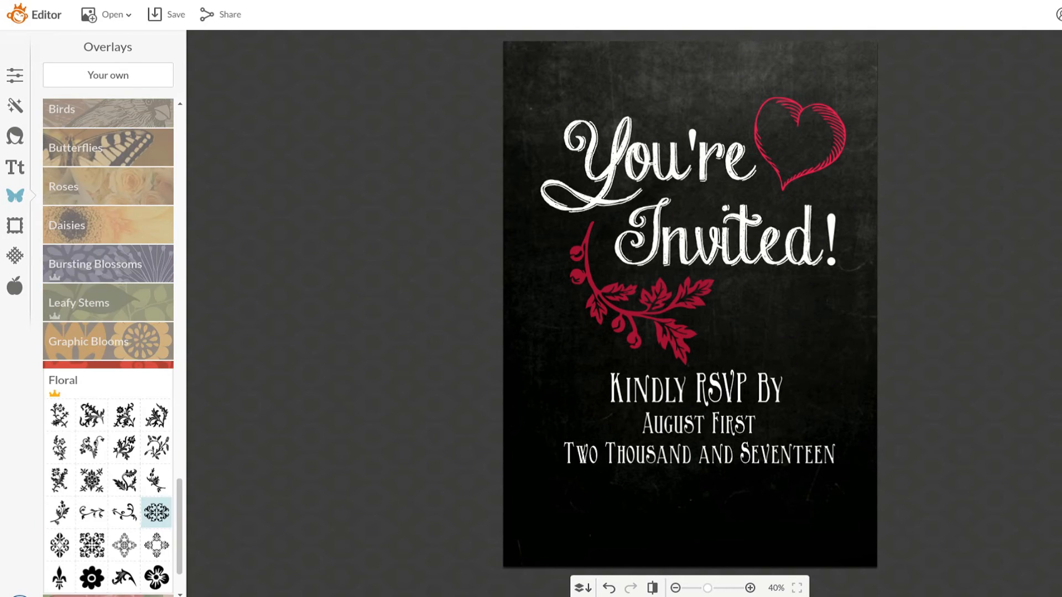
scroll(156, 512, "down", 2)
left_click(157, 407)
left_click_drag(670, 307, 732, 442)
left_click(967, 285)
Step: Move the heart below the date text and place a rotated, flipped copy of the red branch at the upper end of "You're"
left_click_drag(796, 146, 701, 501)
right_click(651, 313)
left_click(701, 454)
left_click_drag(620, 357, 569, 447)
left_click(1046, 284)
left_click_drag(598, 305, 673, 352)
left_click_drag(595, 378, 759, 121)
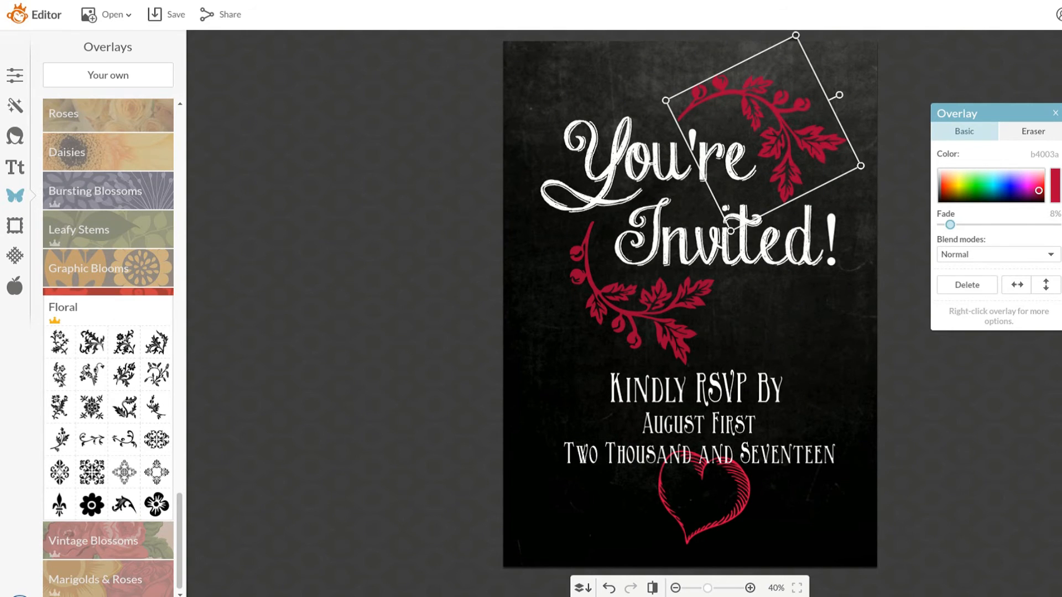
Step: Recolor the copied branch beside "You're" to e20062 and increase its fade
left_click_drag(1039, 190, 1038, 187)
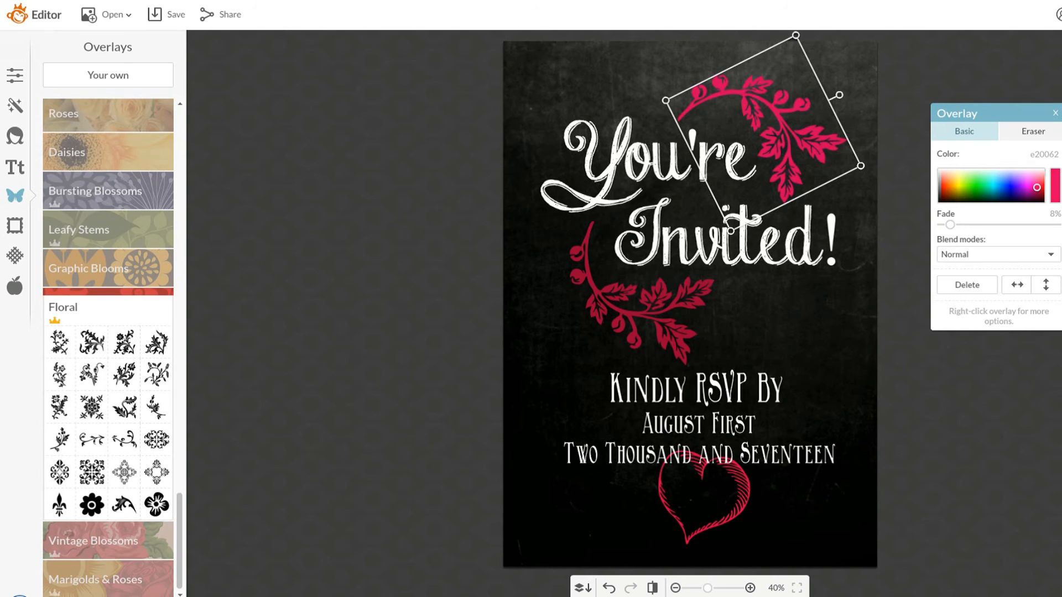
left_click_drag(950, 225, 966, 225)
key("Escape")
Step: Nudge the "You're Invited!" heading and lower branch slightly left, and move the RSVP and date lines up
left_click(642, 158)
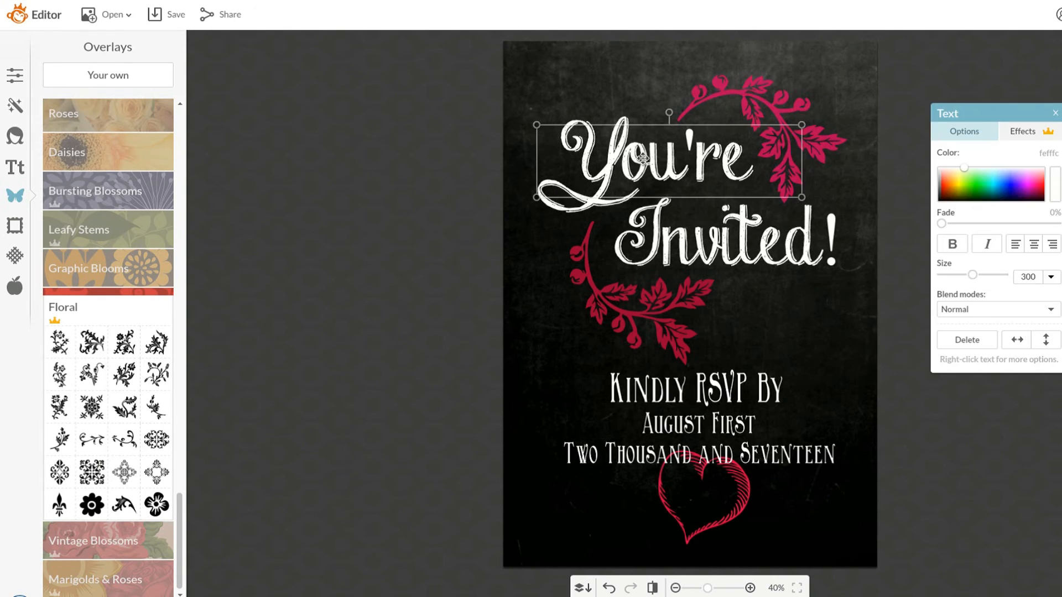
left_click(710, 252)
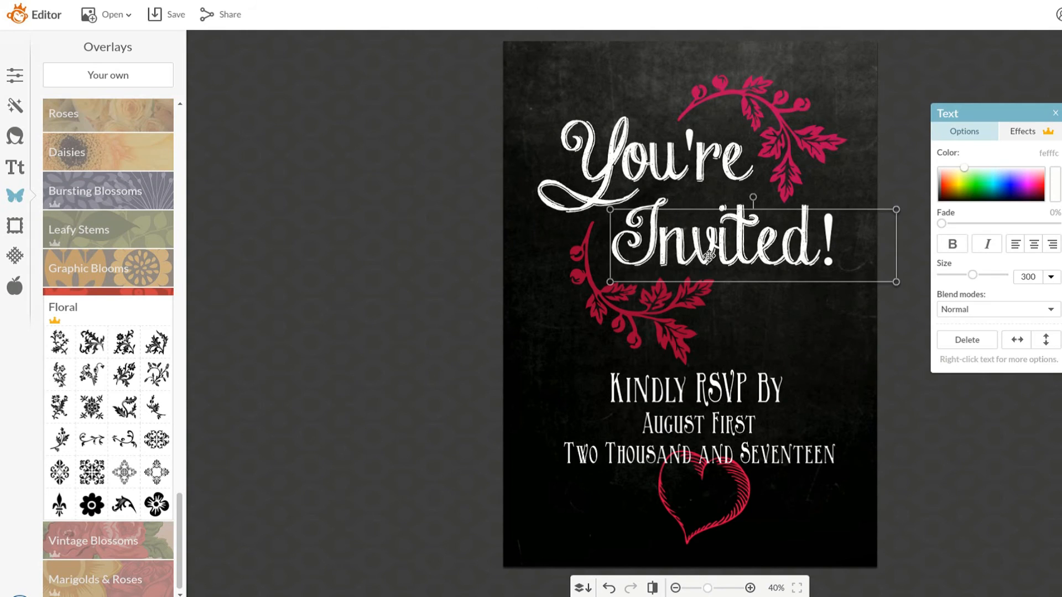
left_click(641, 308)
key("Escape")
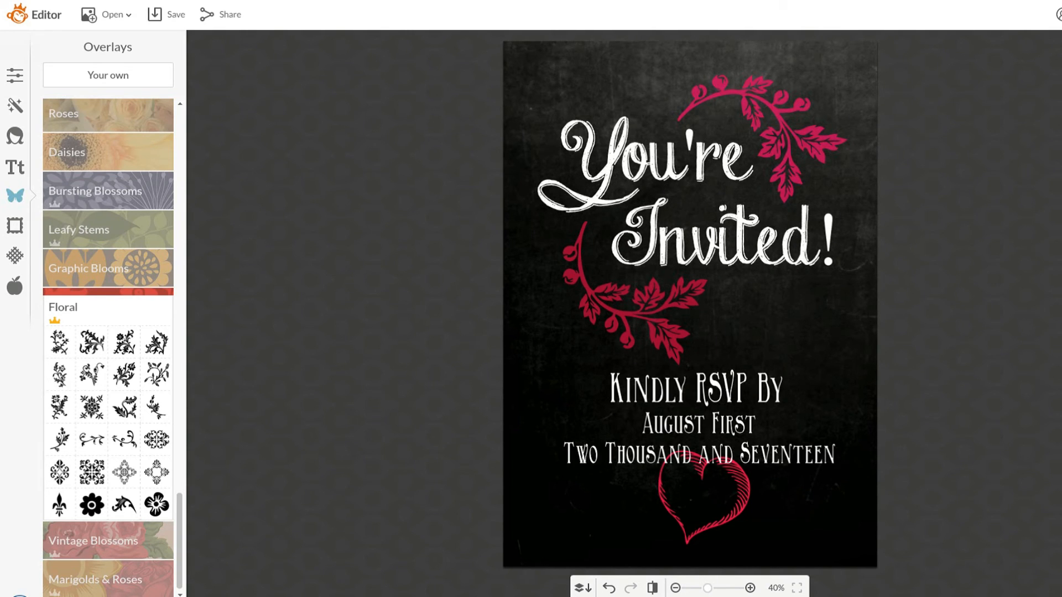
left_click_drag(707, 392, 708, 385)
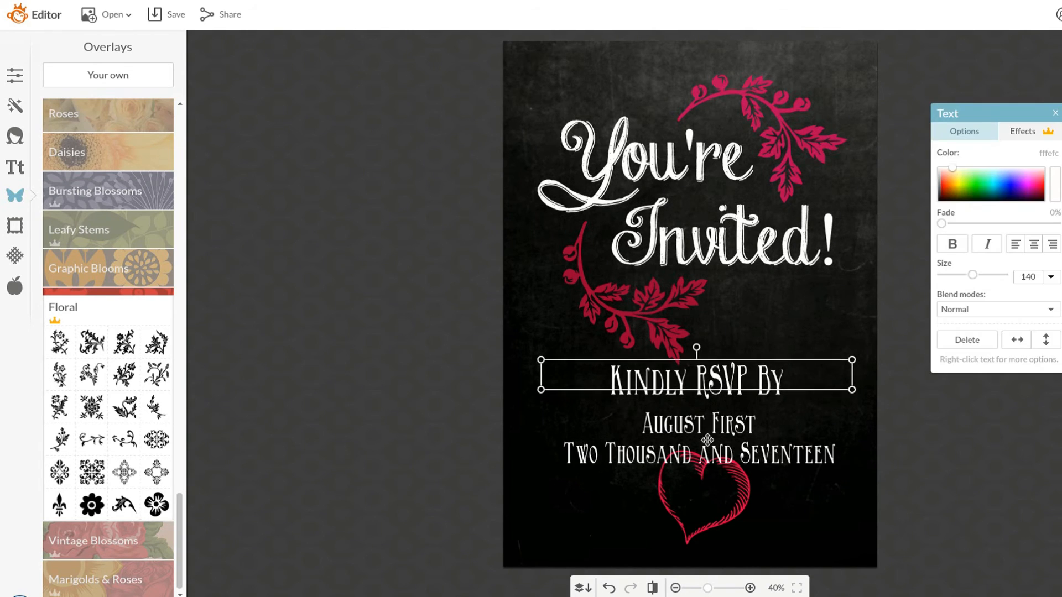
left_click_drag(707, 439, 707, 427)
Step: Shrink the heart, rotate it upright and center it in the space below the date text
left_click_drag(709, 490, 704, 496)
key("Escape")
left_click(687, 497)
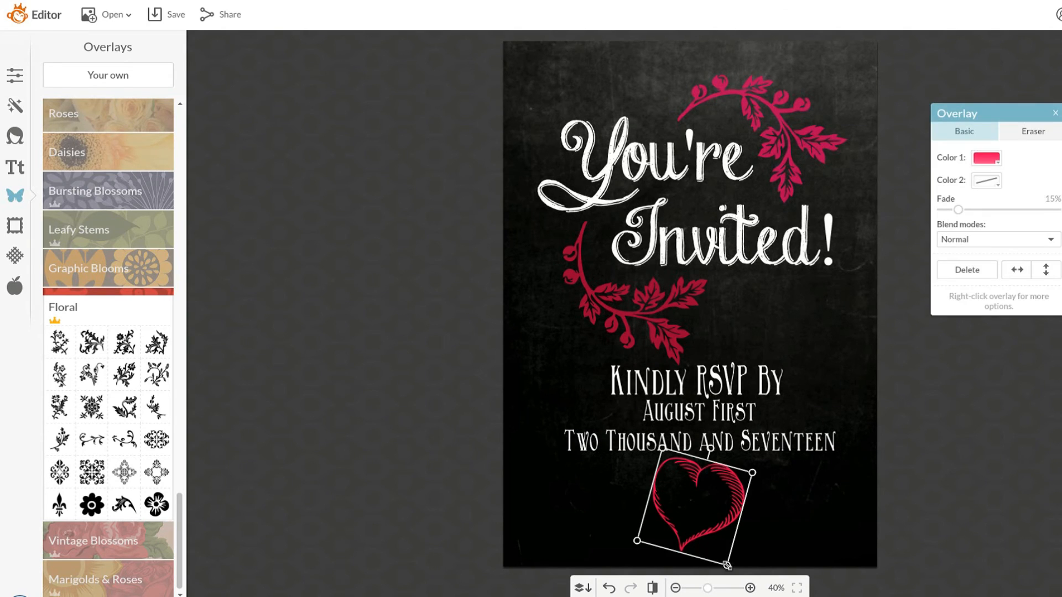
left_click_drag(698, 500, 697, 508)
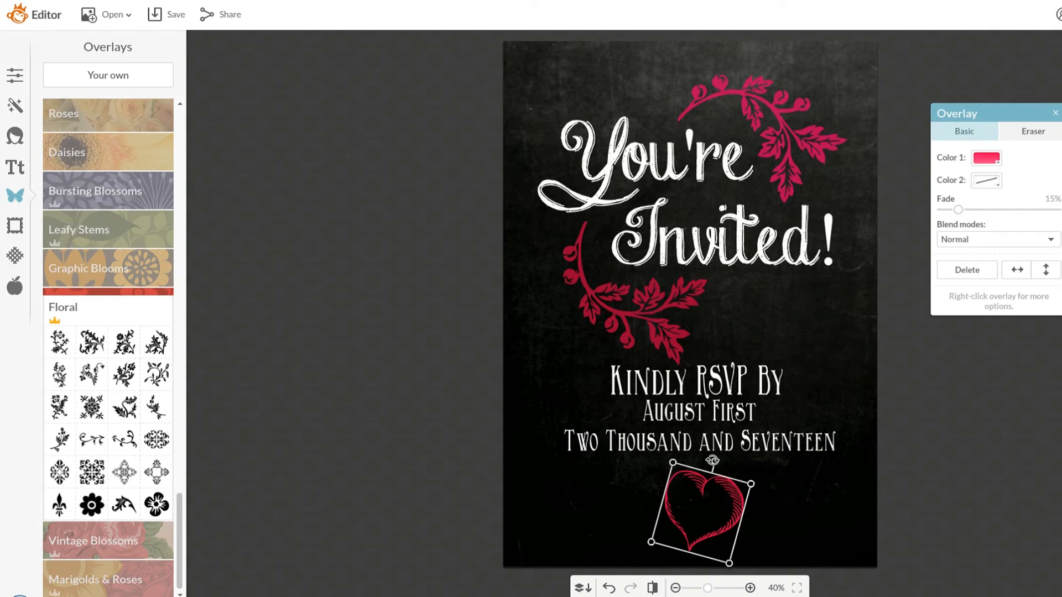
left_click_drag(715, 460, 704, 460)
left_click(719, 423)
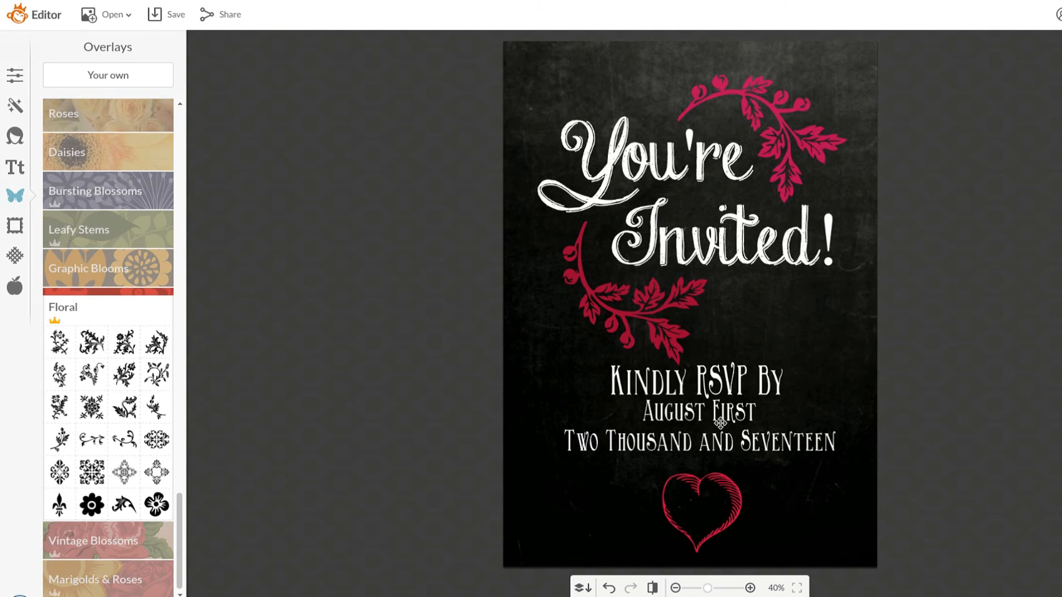
Step: Set the size of "Kindly RSVP By" to 120 and move it and the date text down slightly
left_click_drag(744, 377, 791, 382)
type("100")
key("BackSpace")
key("BackSpace")
type("20")
key("Return")
left_click(729, 447)
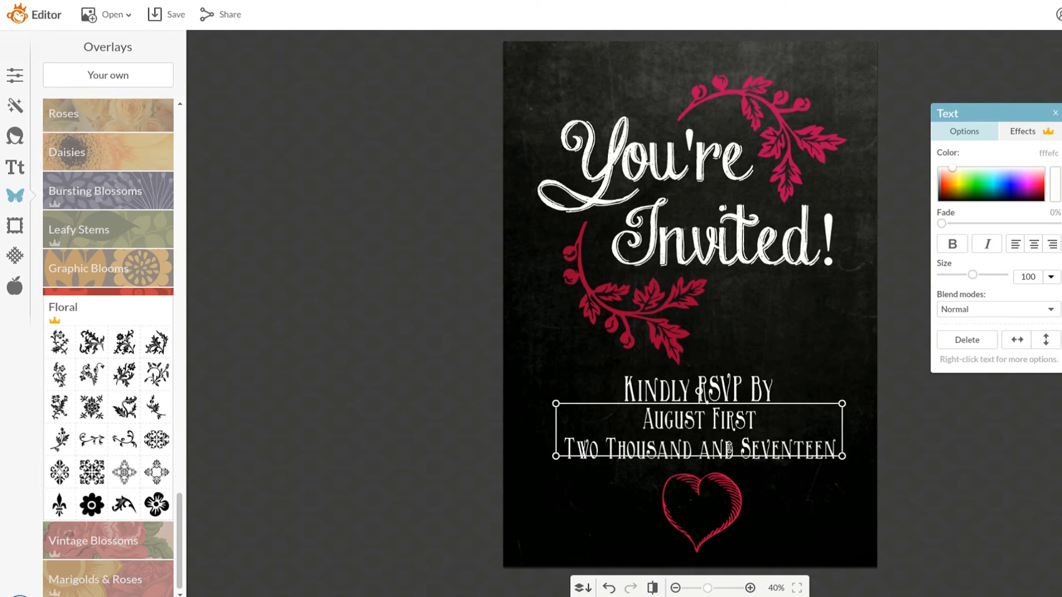
left_click(968, 442)
Step: Move the upper branch, both heading lines and the lower branch slightly up the card
left_click_drag(748, 97, 748, 88)
left_click_drag(669, 148, 670, 139)
left_click_drag(675, 237, 675, 224)
left_click_drag(631, 303, 636, 292)
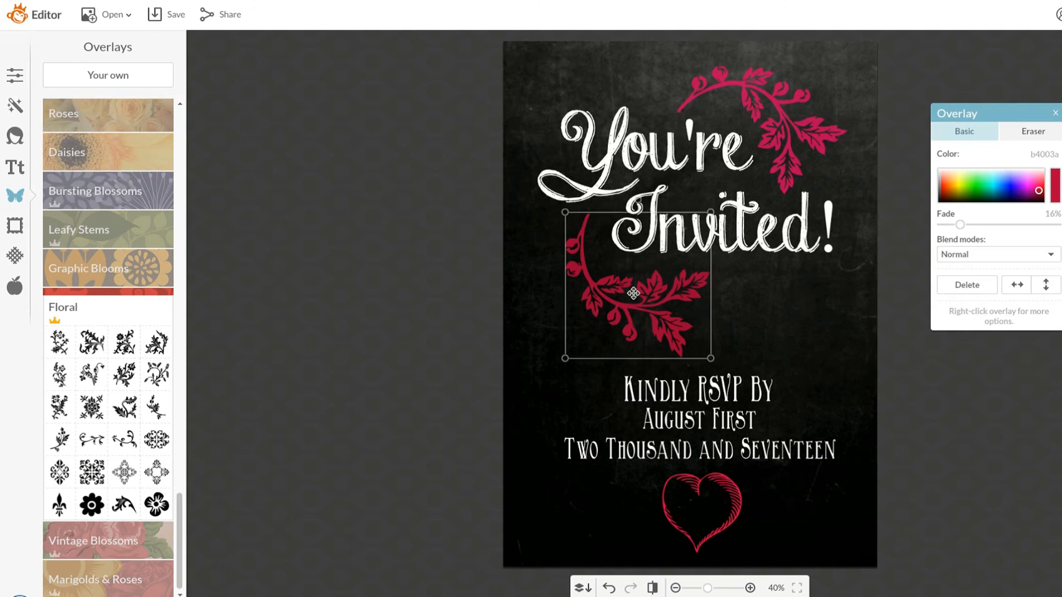
Step: Move the "Kindly RSVP By" line, the date text and the heart up to close the gap below the branch
left_click_drag(701, 406, 701, 394)
left_click_drag(717, 435, 717, 438)
left_click_drag(713, 511, 709, 500)
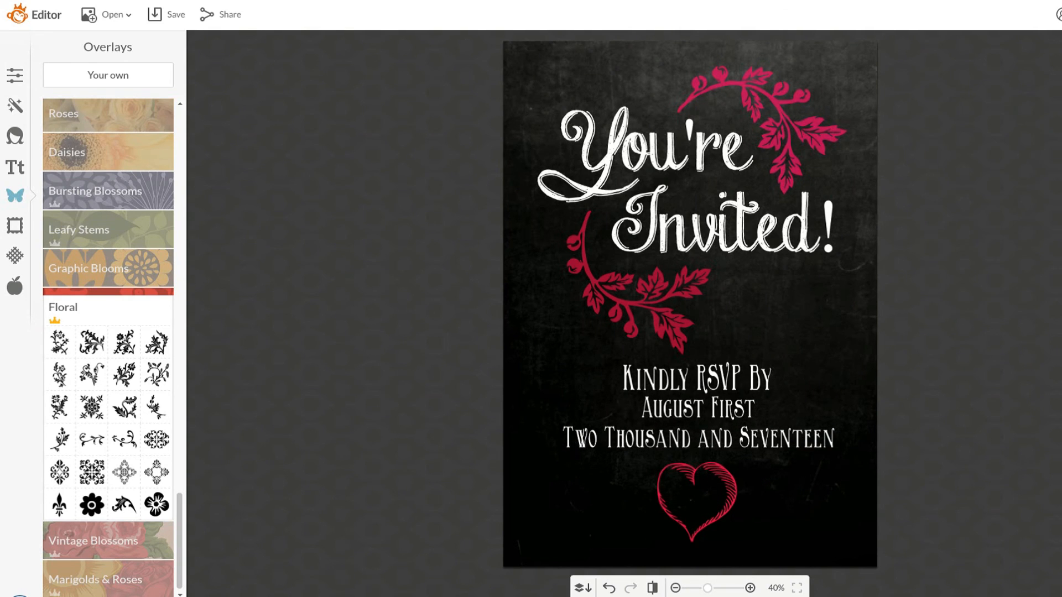
Step: Add the third Sparkle Stars overlay and place it at the card's right edge, above the RSVP text
mouse_move(179, 531)
left_mouse_down()
mouse_move(179, 483)
mouse_move(179, 520)
left_mouse_up()
left_click(108, 363)
scroll(108, 437, "up", 20)
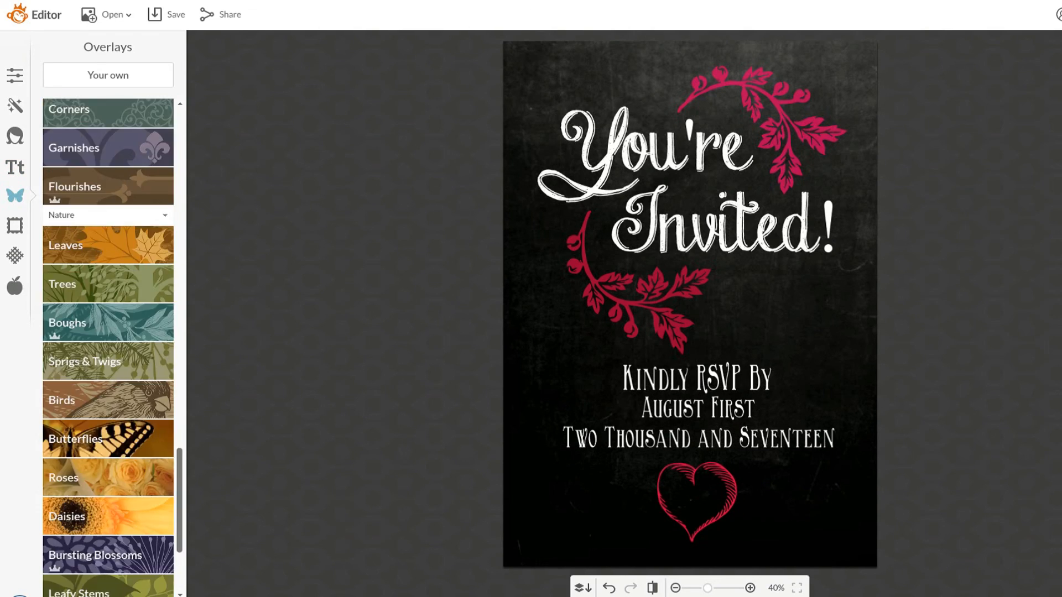
left_click(108, 279)
left_click(75, 395)
left_click_drag(701, 323, 917, 381)
Step: Recolor the star overlay's Color 1 to a teal green and increase its fade
left_click(986, 157)
left_click(1029, 259)
left_click_drag(941, 210, 977, 209)
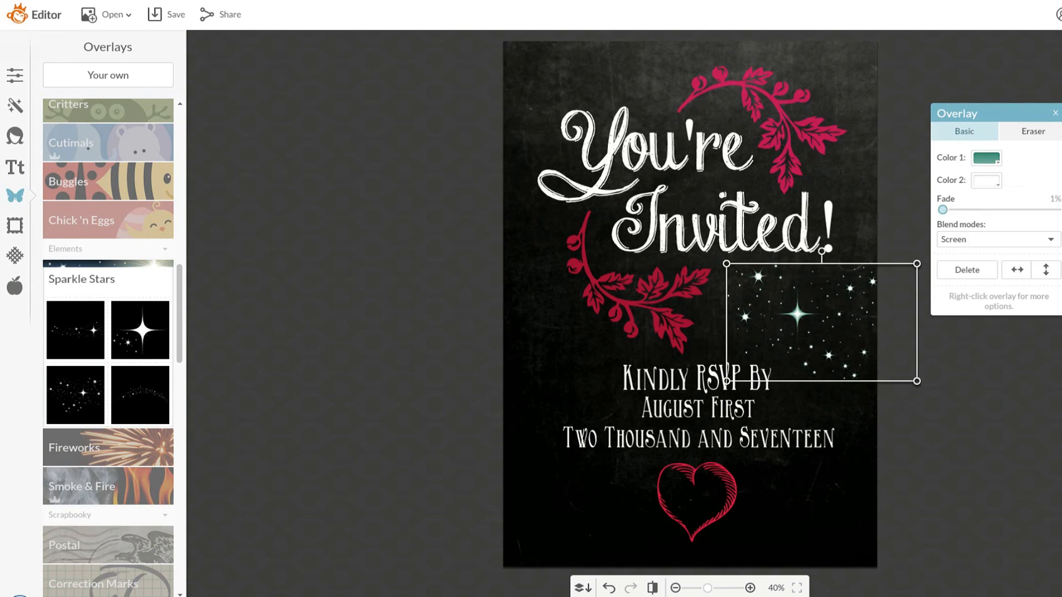
Step: Copy and paste the star overlay, enlarge the stars and position the copy over the card's lower-right area
key("ctrl+c")
key("ctrl+v")
left_click_drag(834, 306, 902, 408)
left_click_drag(891, 353, 796, 430)
left_click_drag(855, 468, 804, 596)
left_click_drag(732, 550, 910, 595)
Step: Duplicate the lower-right star overlay and position the copy across the bottom of the card beneath the heart
left_click_drag(807, 514, 611, 517)
right_click(795, 519)
left_click(846, 450)
left_click_drag(677, 564, 682, 545)
left_click_drag(615, 520, 622, 529)
left_click_drag(804, 526, 791, 527)
Step: Duplicate the bottom star overlay, flip it vertically and fit the copy along the card's lower-left side
right_click(604, 524)
left_click(655, 455)
left_click_drag(603, 524, 512, 449)
left_click(1045, 270)
left_click_drag(524, 499, 544, 373)
left_click_drag(607, 357, 483, 404)
Step: Duplicate the left star overlay twice and arrange the copies up the left side to the card's top-left corner
right_click(566, 374)
left_click_drag(564, 381, 519, 236)
left_click(617, 515)
right_click(518, 237)
left_click(569, 377)
left_click_drag(434, 217, 457, 116)
left_click_drag(457, 177, 457, 81)
left_click_drag(516, 115, 657, 134)
Step: Duplicate the top-left star overlay twice and arrange the copies across the upper middle of the card
right_click(526, 85)
left_click(577, 226)
left_click_drag(594, 75, 653, 48)
left_click_drag(659, 99, 762, 223)
right_click(682, 64)
left_click(733, 204)
left_click_drag(726, 116, 647, 152)
left_click_drag(717, 222, 649, 65)
left_click_drag(649, 65, 799, 196)
Step: Duplicate the star overlay once more and fit the copy into the card's top-right corner
right_click(649, 60)
left_click(700, 200)
left_click_drag(737, 135, 856, 118)
left_click_drag(853, 171, 899, 70)
right_click(855, 92)
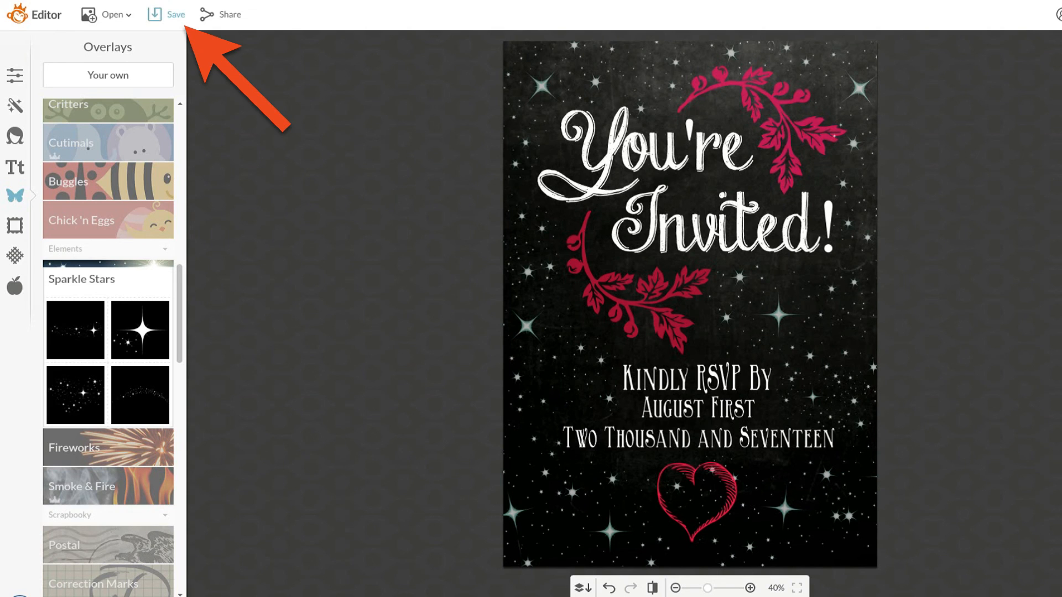
Step: Start saving the invitation as a .jpg with Sean quality and the file name "Invitation Front"
left_click(166, 15)
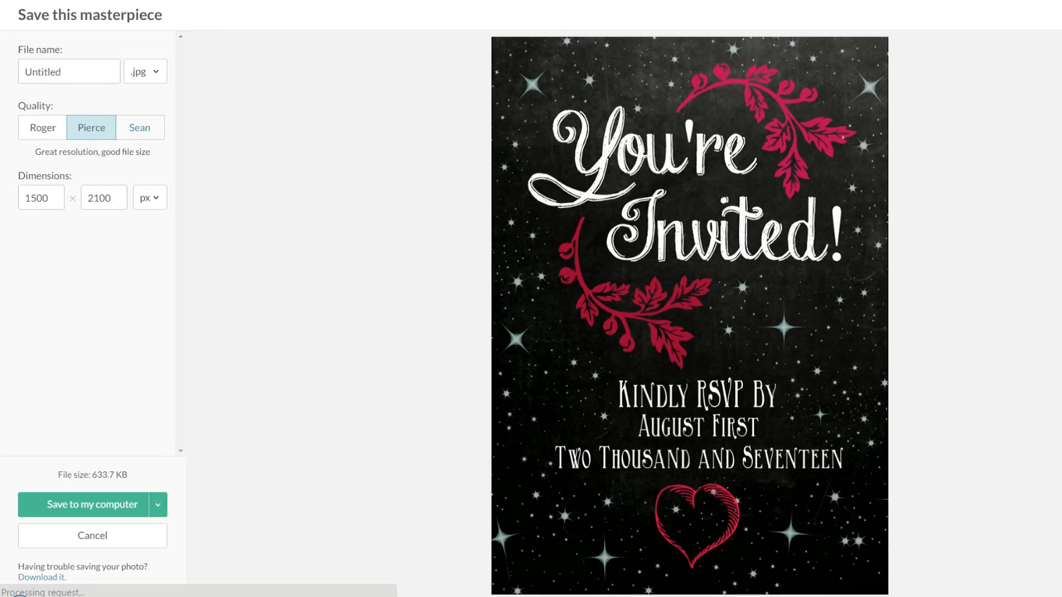
left_click(139, 128)
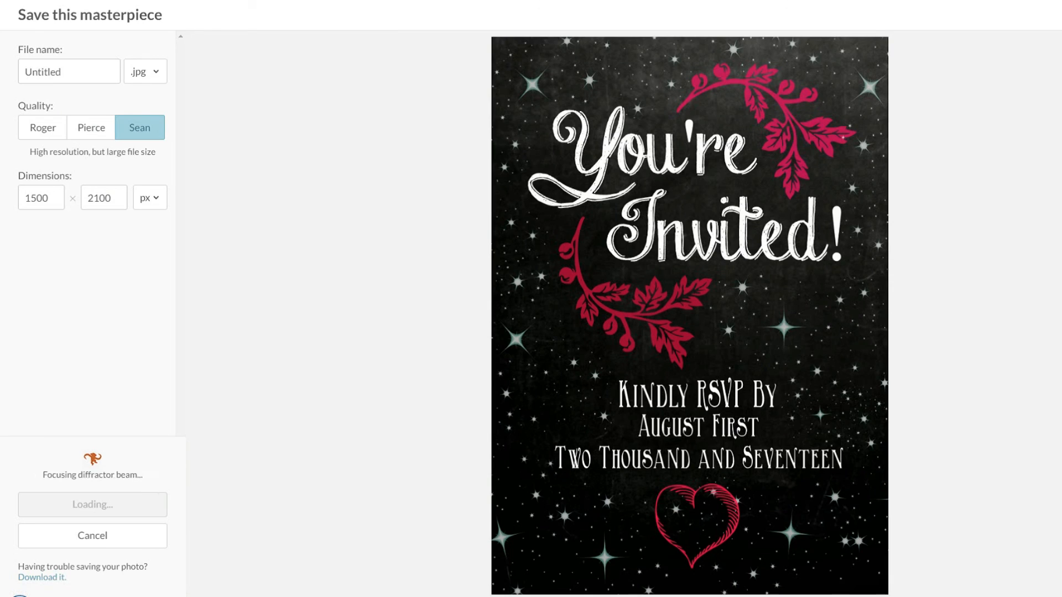
left_click(62, 72)
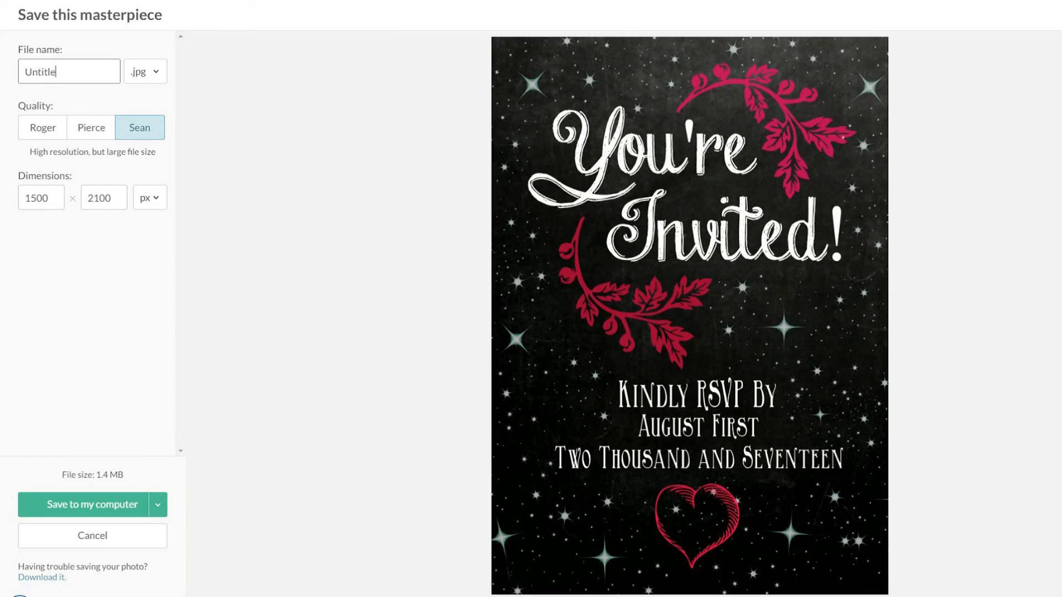
left_click(145, 72)
left_click(68, 72)
type("Invitatio")
Step: Save the design to the computer as a JPEG image named "Invitation Front2"
left_click(93, 504)
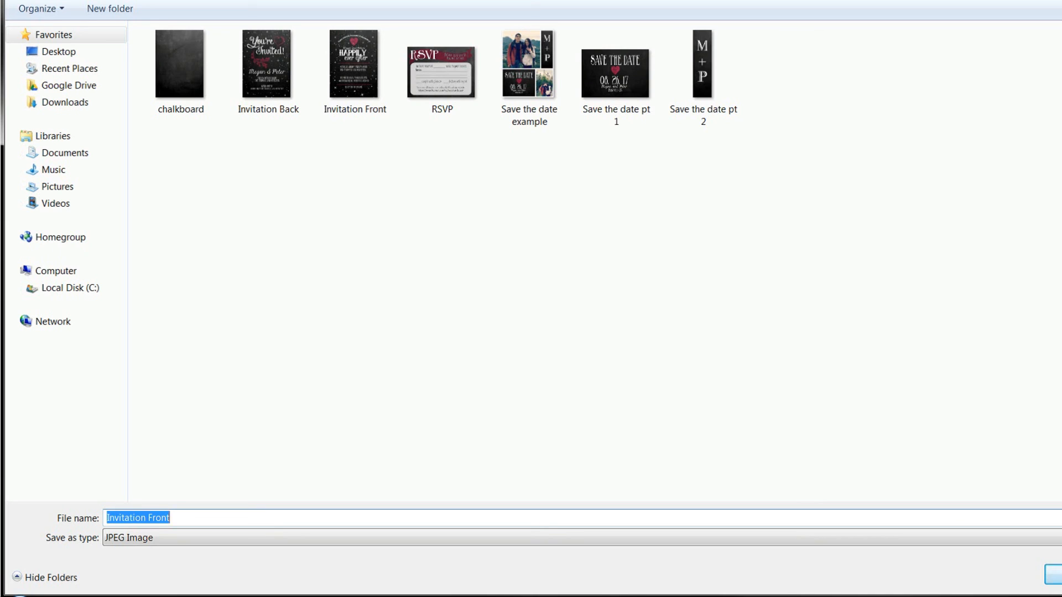
left_click(1055, 574)
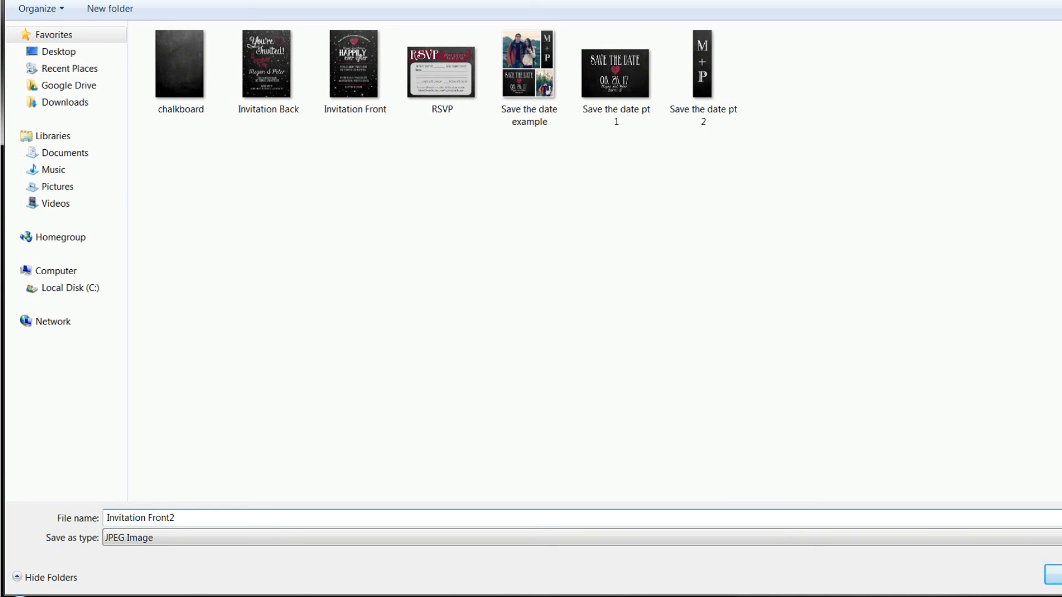
key("Return")
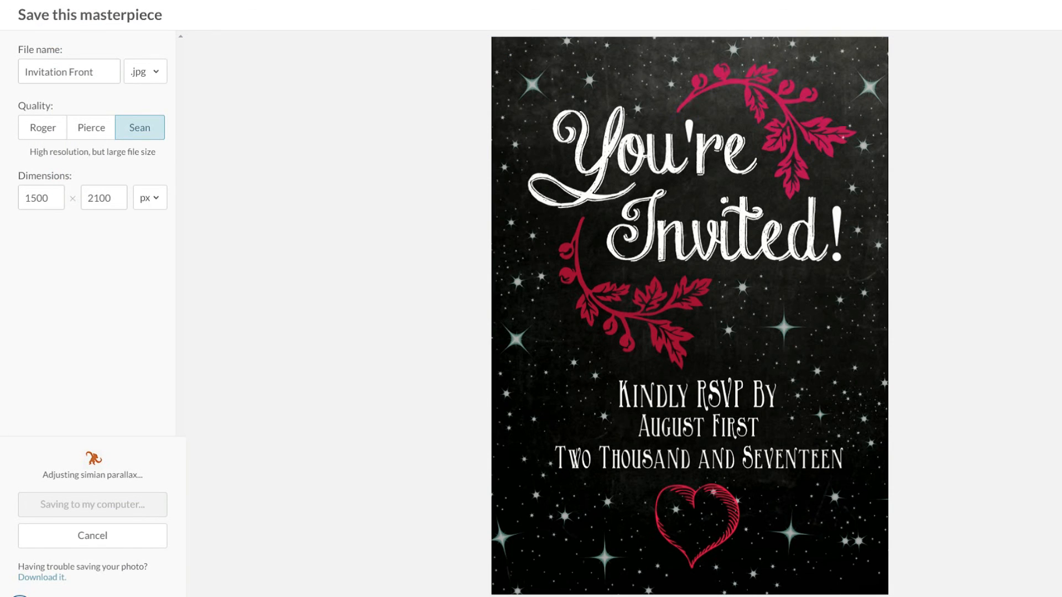